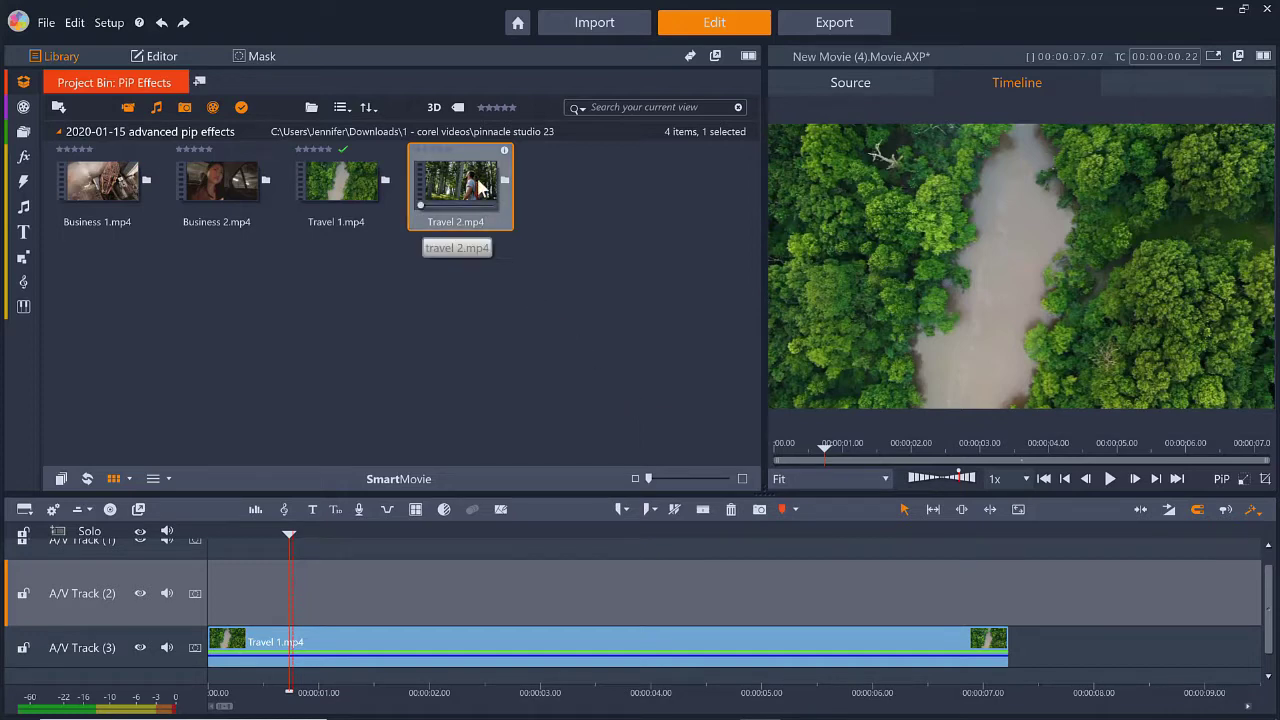
Drop Travel 2.mp4 onto A/V Track (2) and resize its PiP frame into the bottom-right corner
left_click_drag(480, 194, 284, 621)
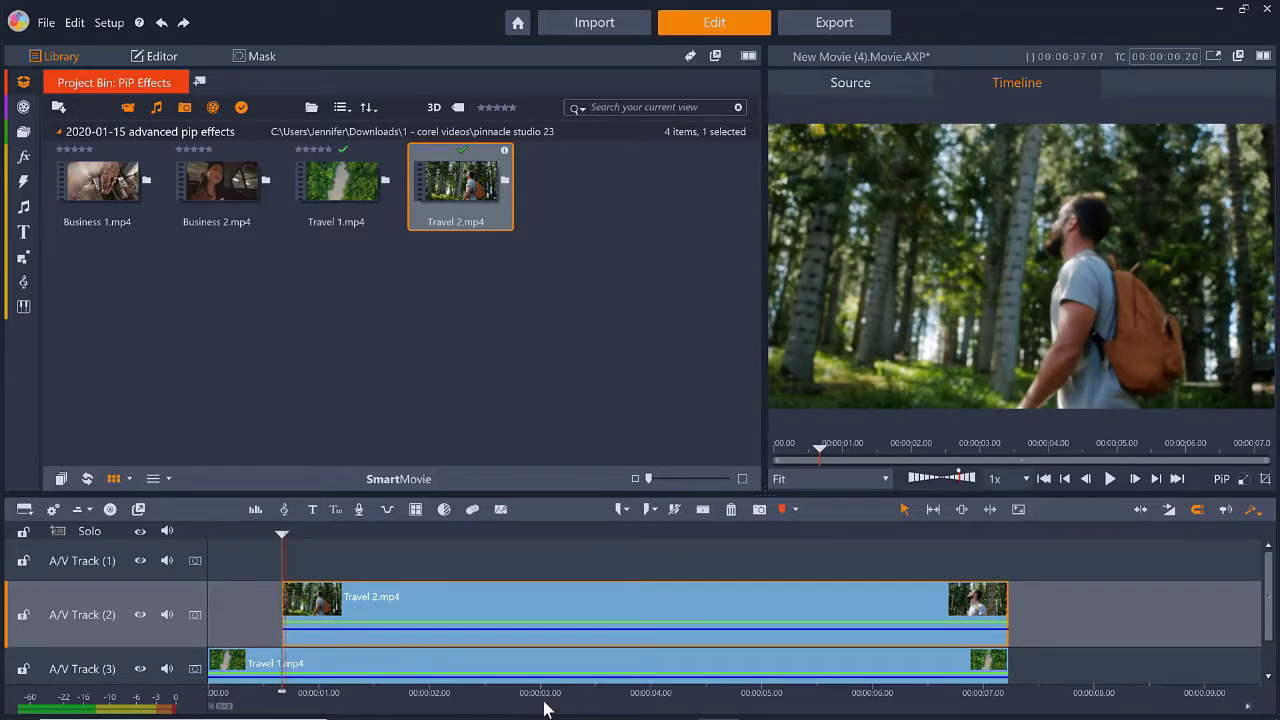
key("Right")
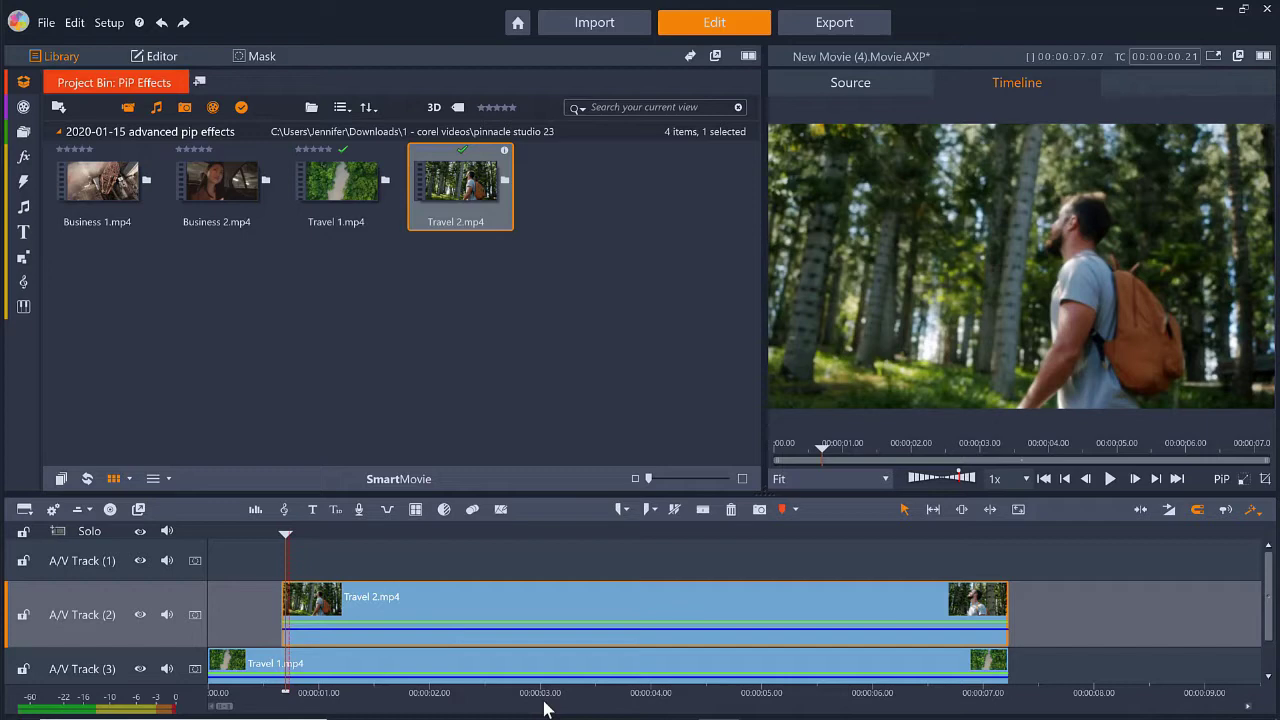
left_click(1222, 479)
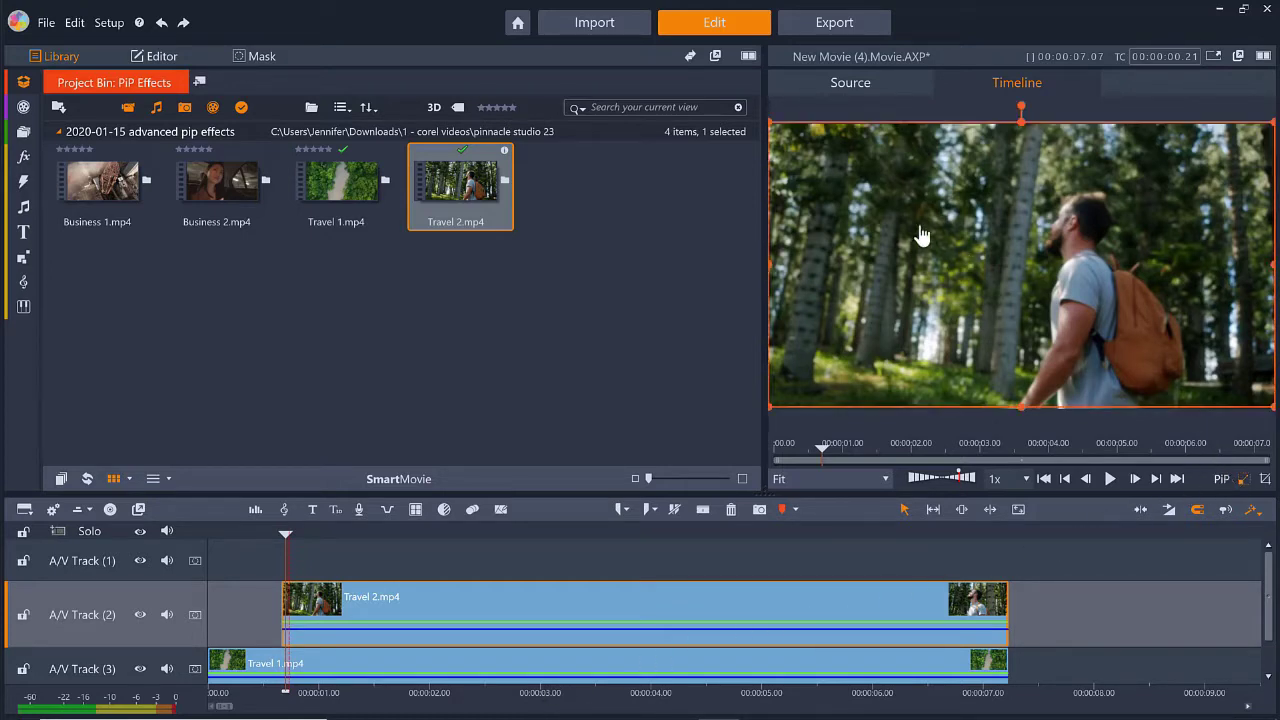
left_click_drag(781, 131, 1016, 259)
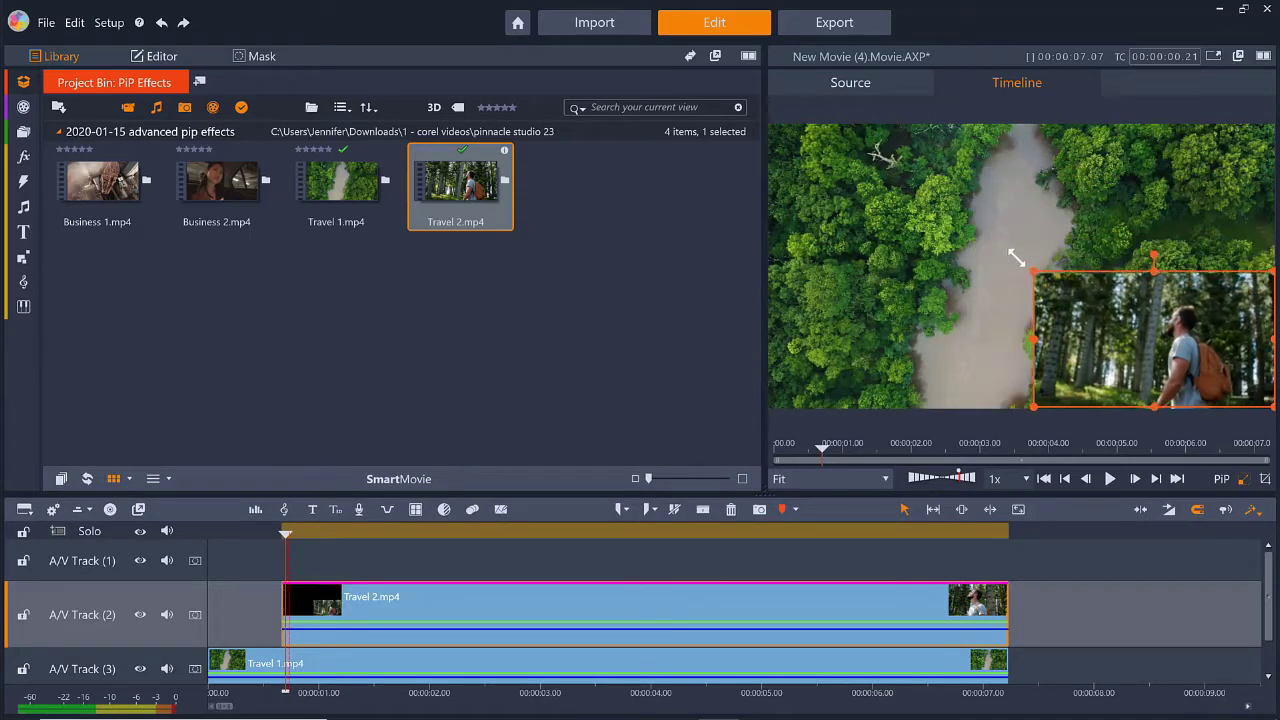
left_click_drag(1080, 318, 1074, 313)
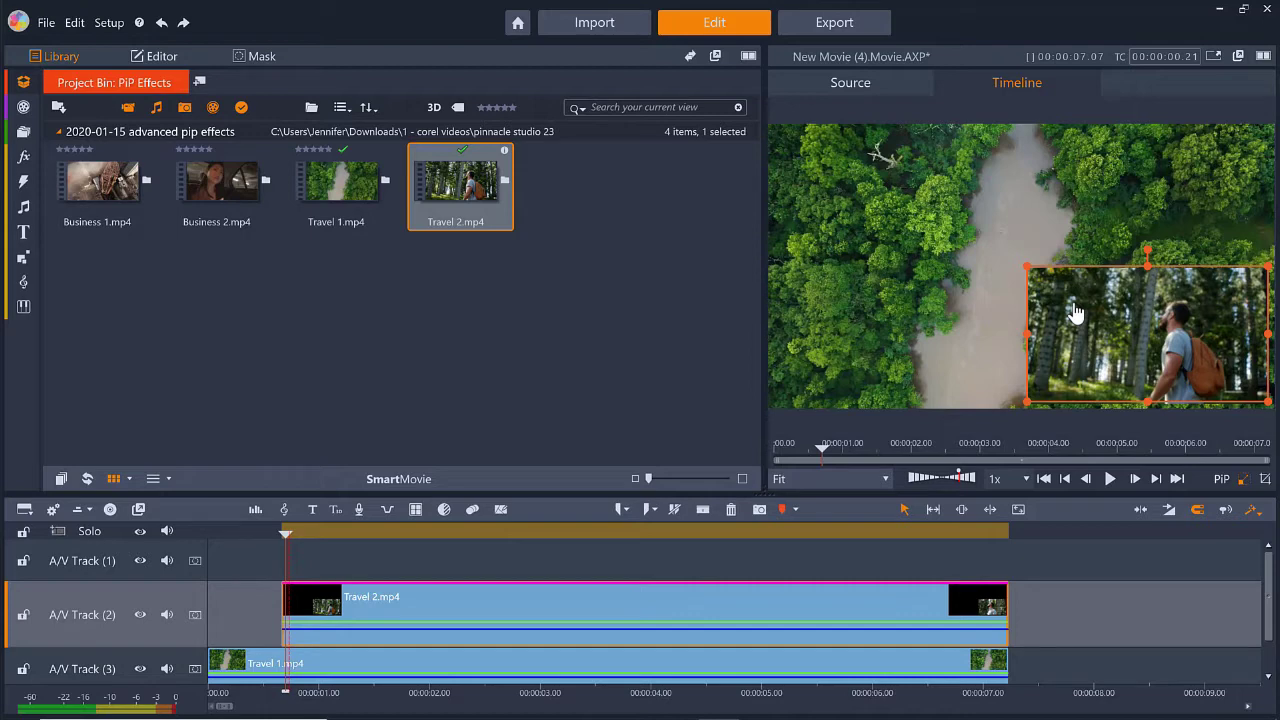
Give the Travel 2 clip an Animated Pan and Zoom with the Custom preset
right_click(730, 598)
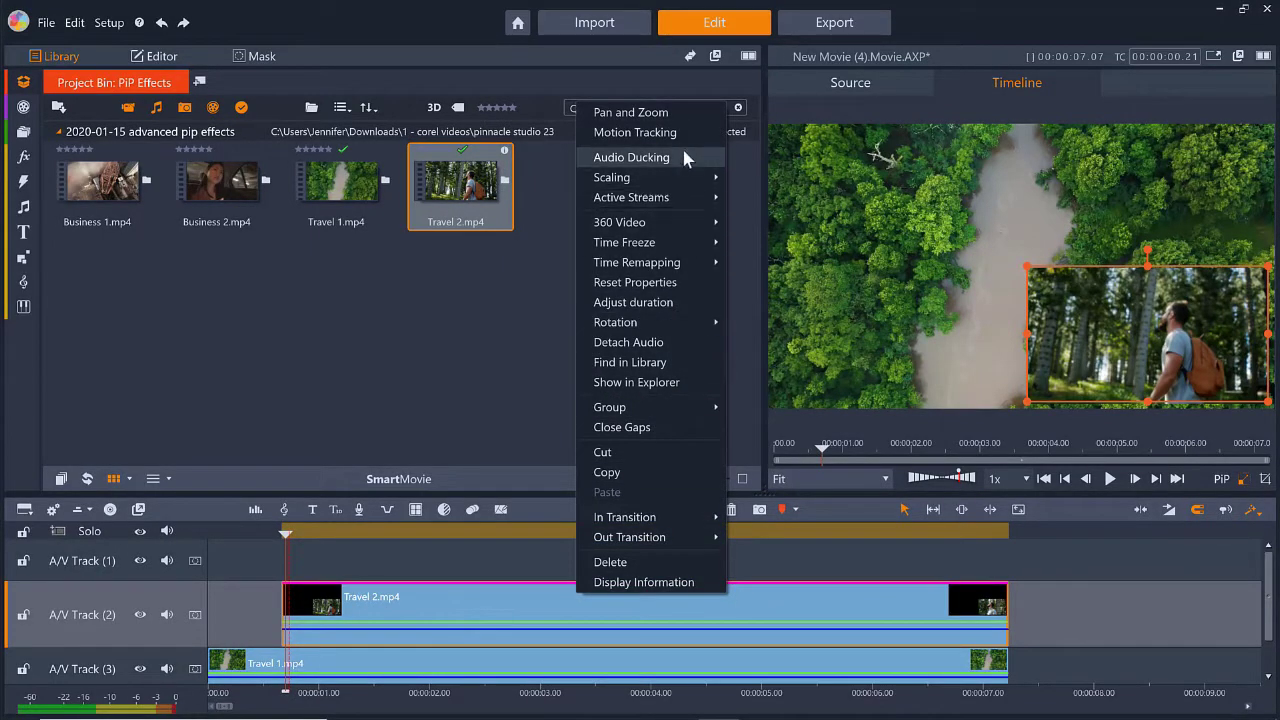
left_click(686, 114)
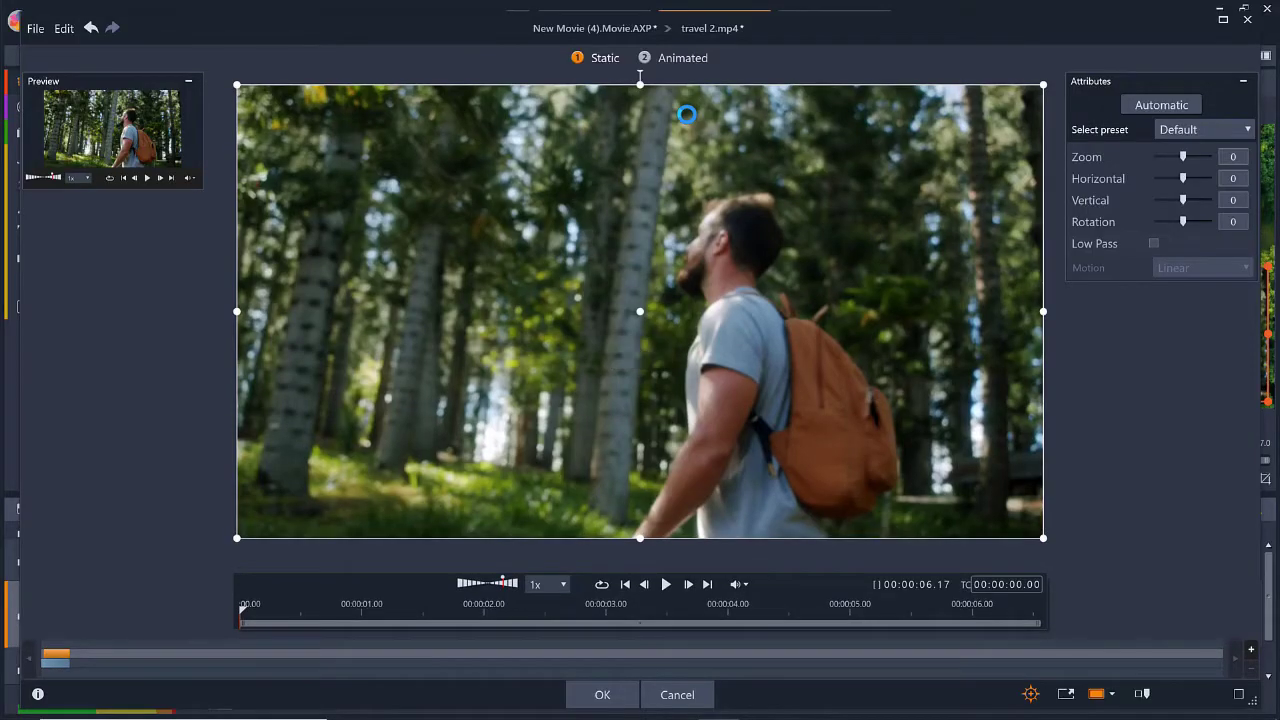
left_click(691, 59)
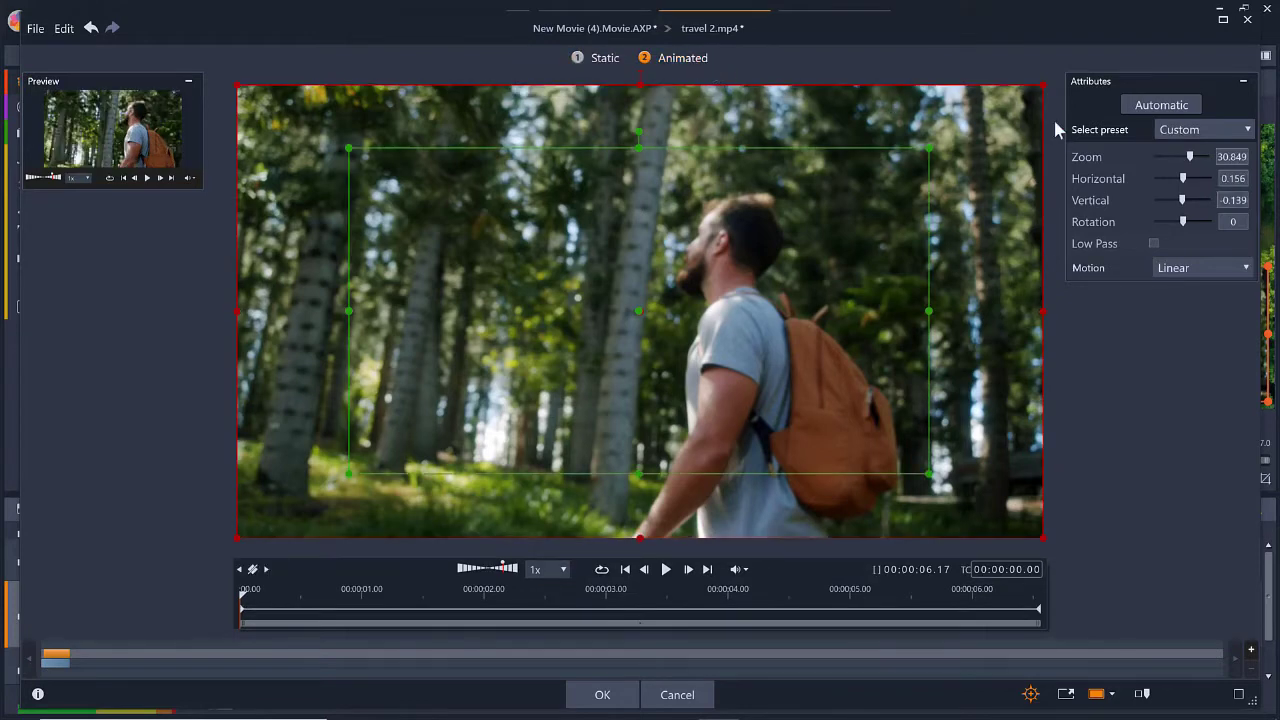
left_click(1219, 134)
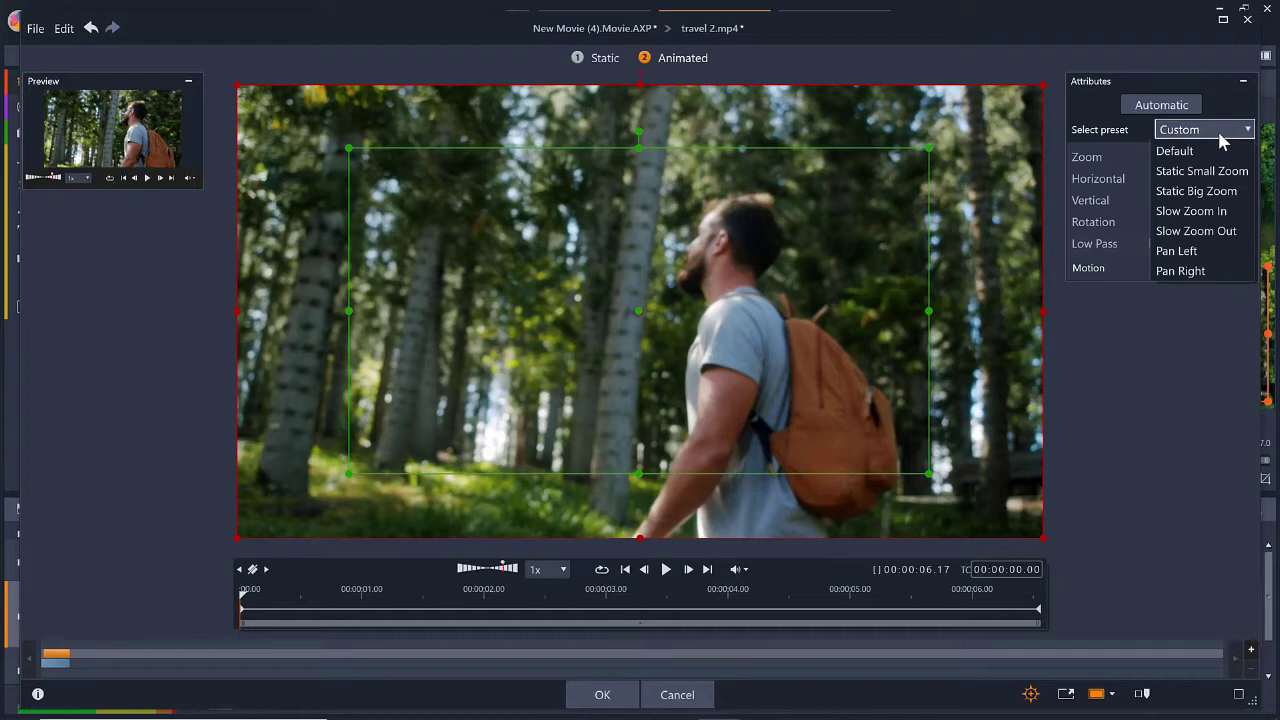
left_click(1222, 141)
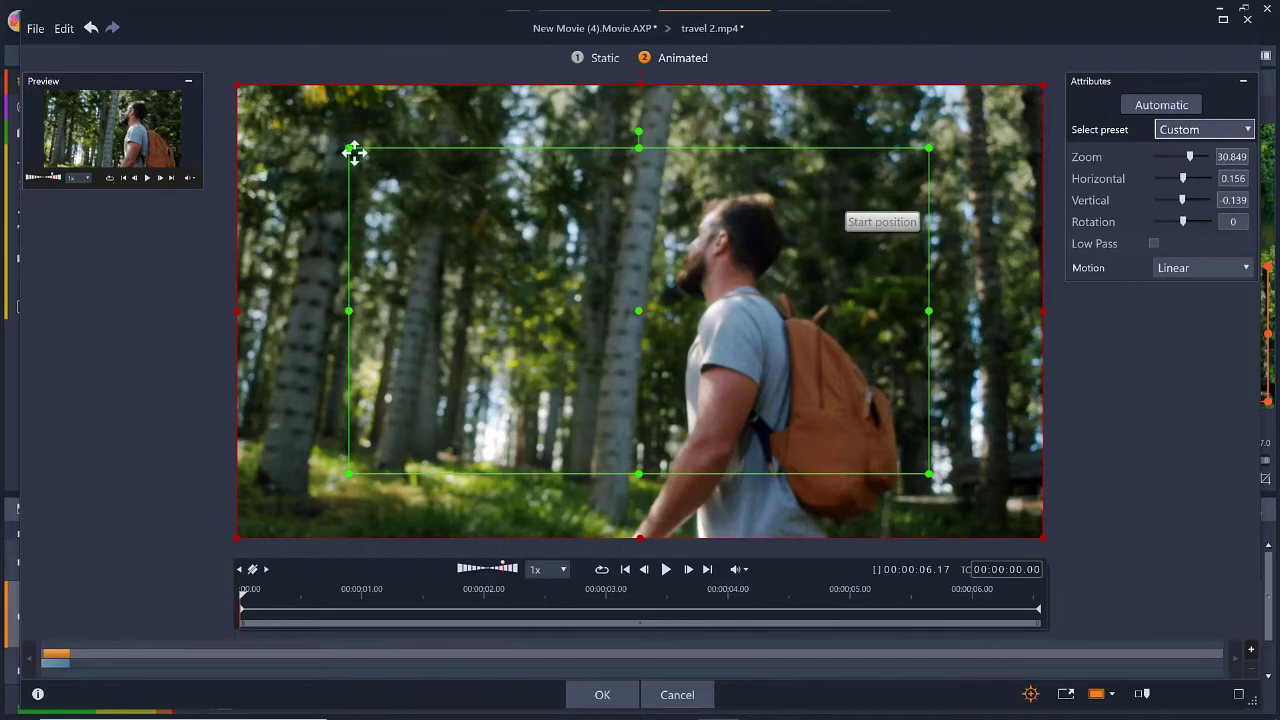
Widen the starting zoom frame, tighten the ending frame on the hiker's face, and accept
left_click_drag(353, 152, 306, 120)
left_click_drag(617, 297, 645, 300)
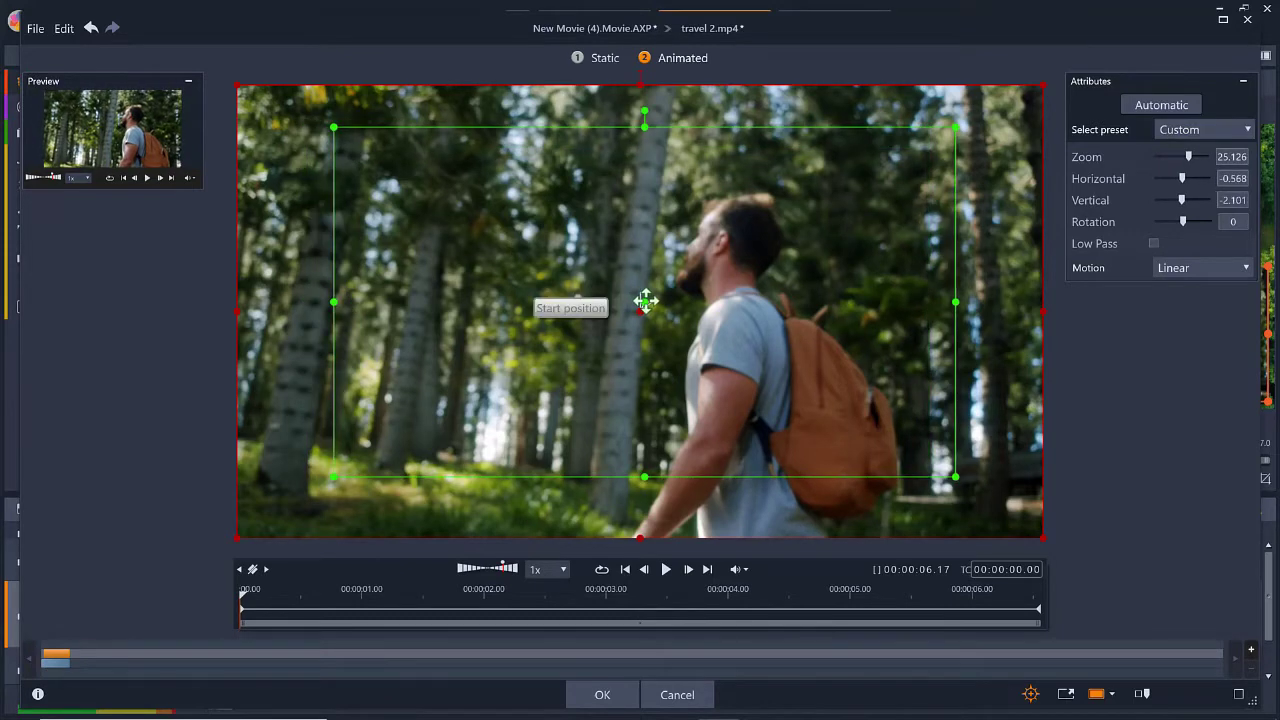
left_click(1039, 612)
left_click_drag(1044, 537, 817, 410)
left_click_drag(237, 85, 377, 163)
left_click_drag(597, 287, 611, 272)
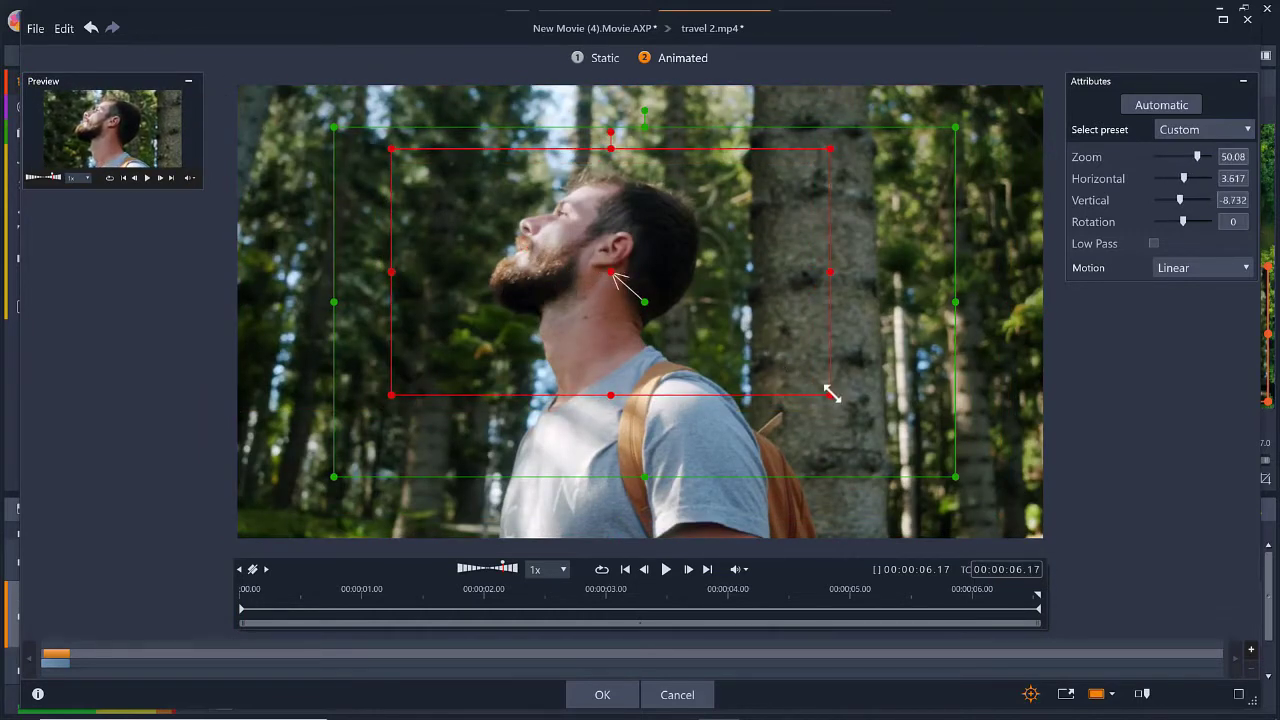
left_click_drag(831, 395, 782, 367)
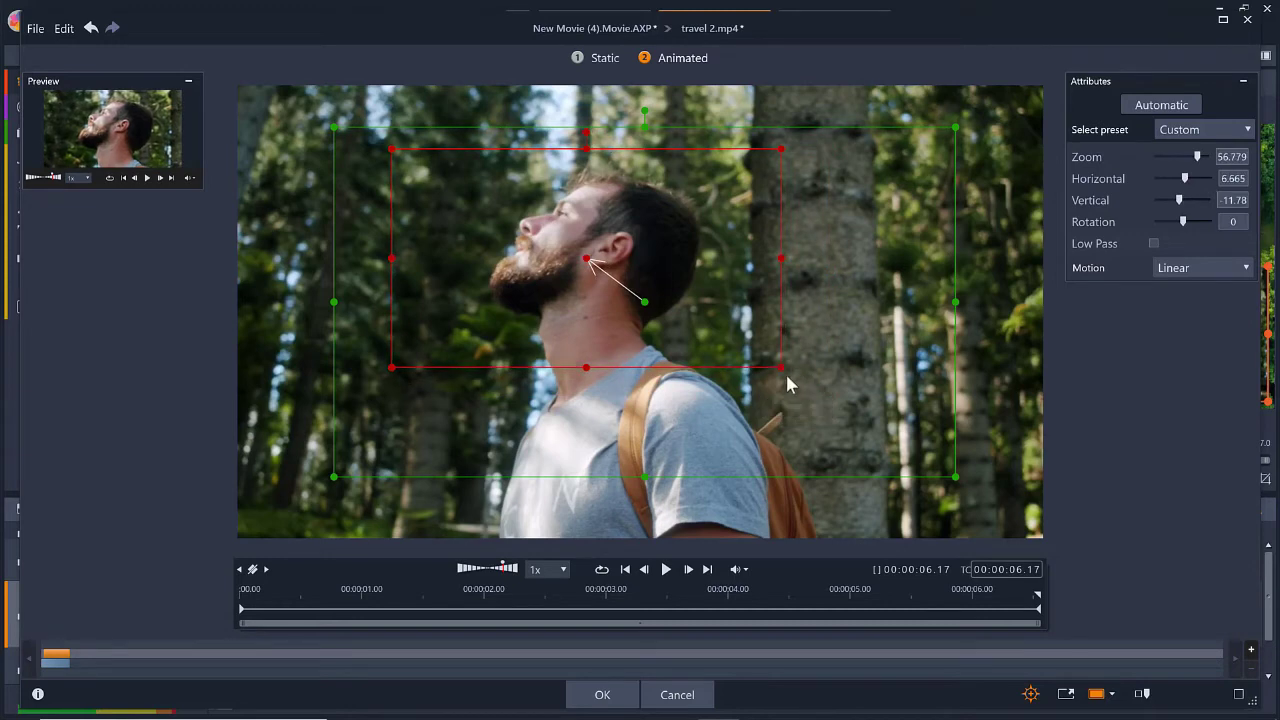
left_click(602, 694)
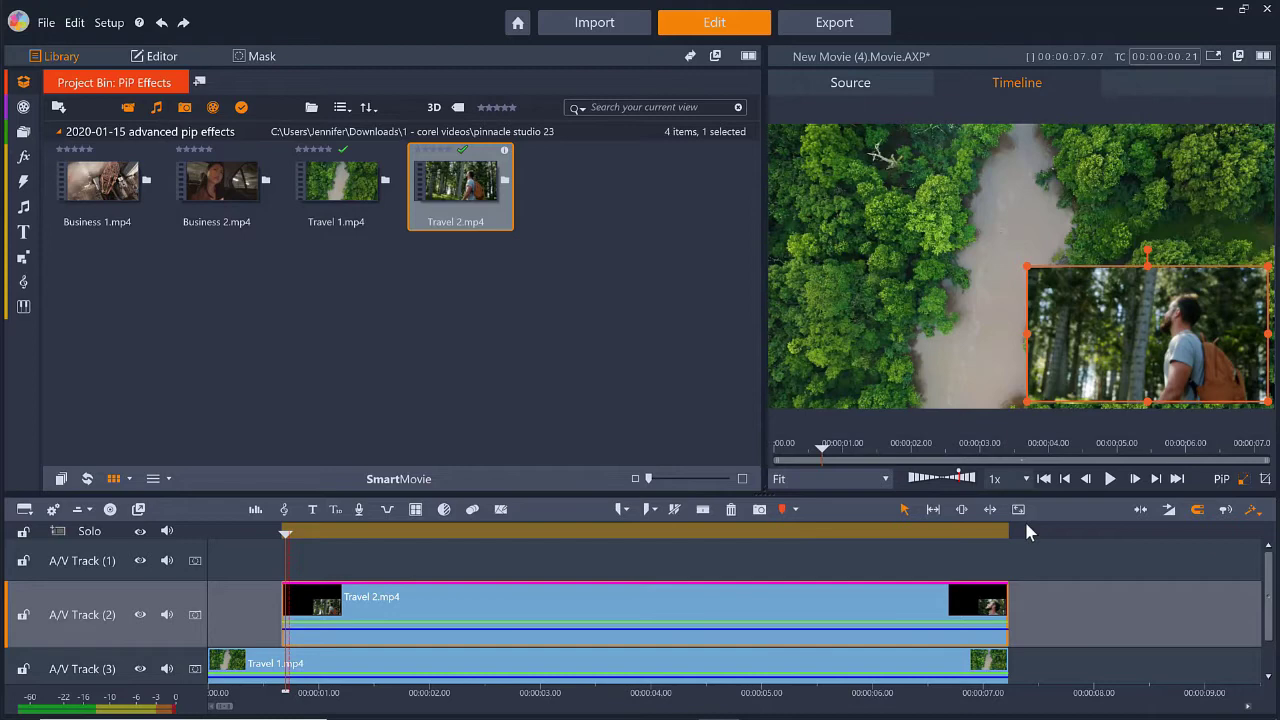
left_click(1110, 479)
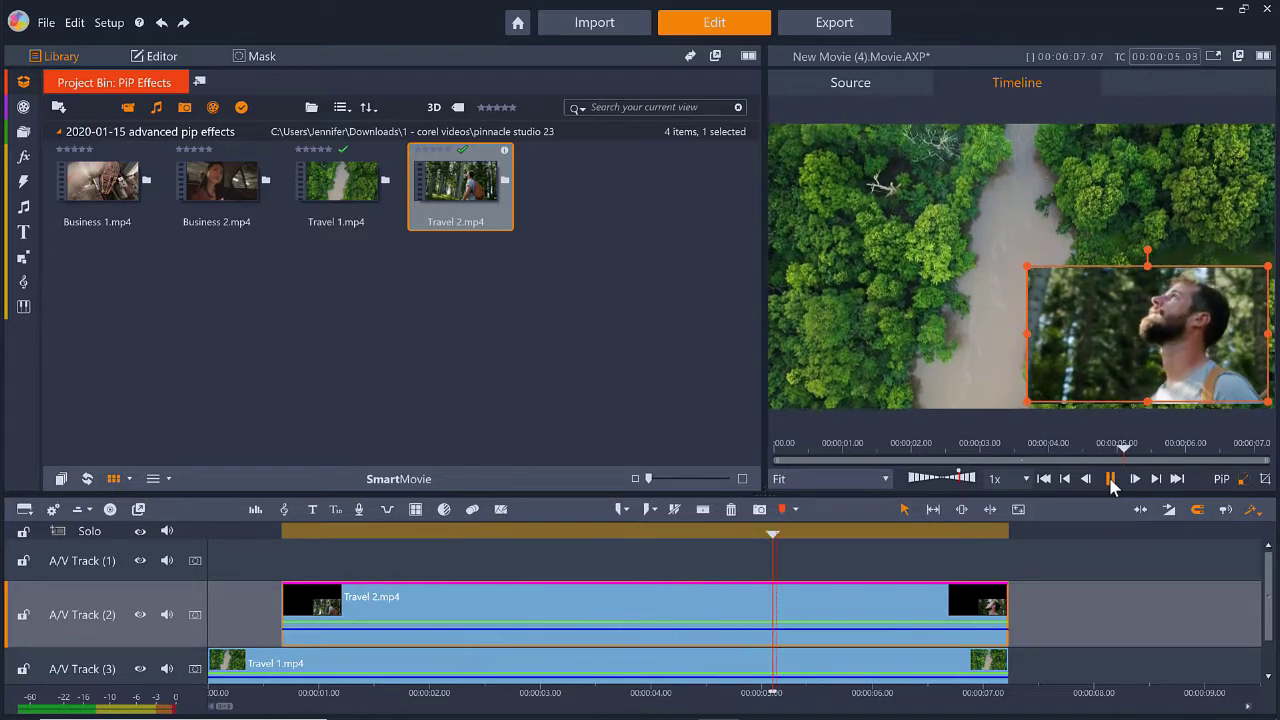
left_click(1110, 479)
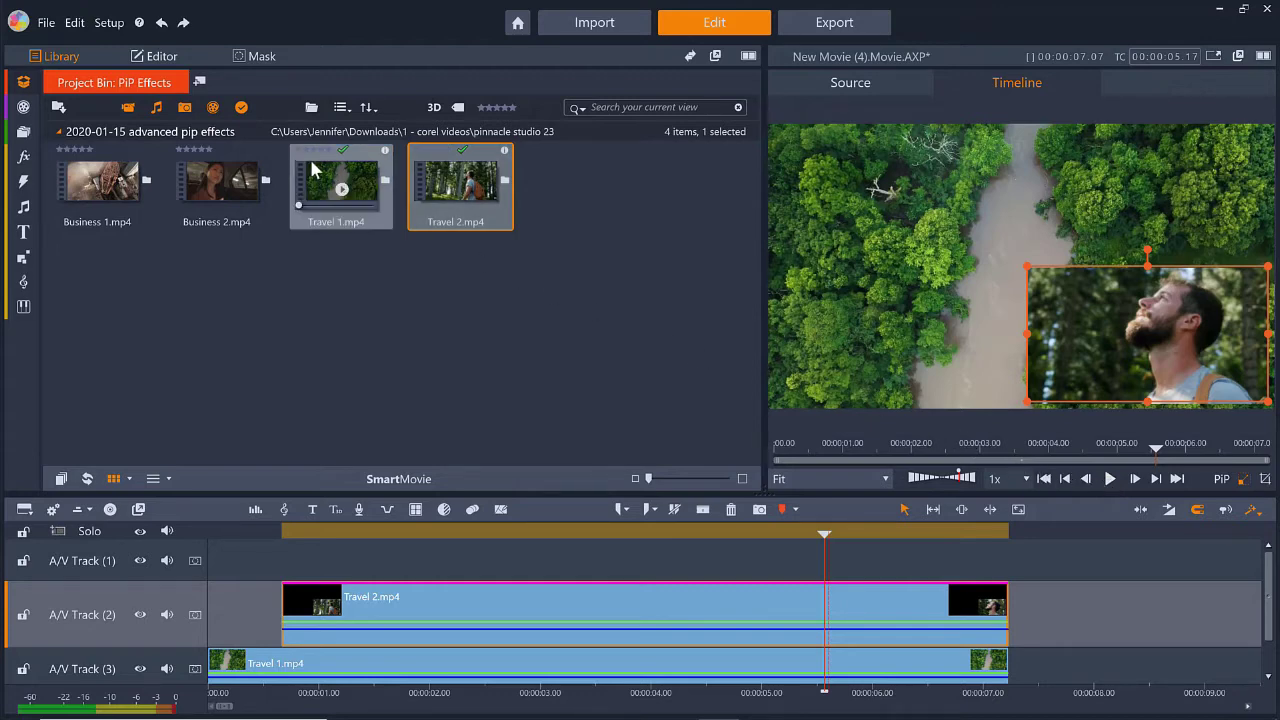
Apply the Vivid colour preset to the hiker clip and lower Vibrance from 40 to 34
left_click(162, 57)
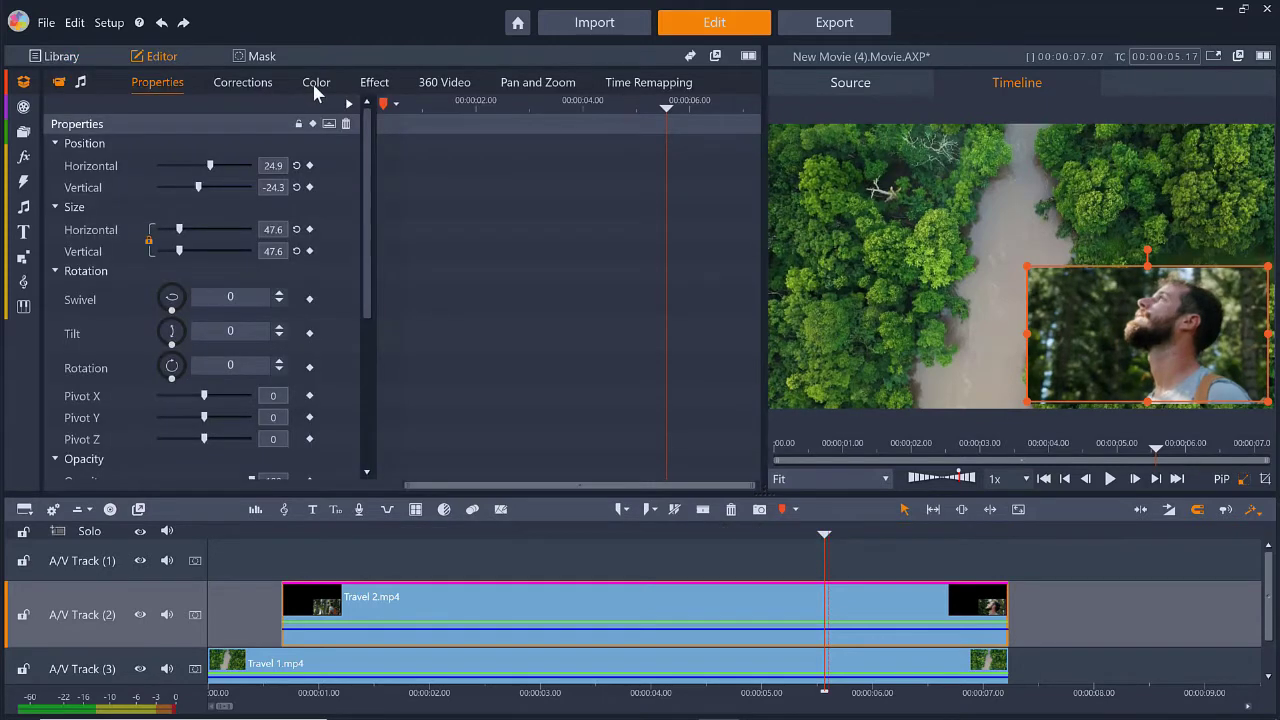
left_click(314, 88)
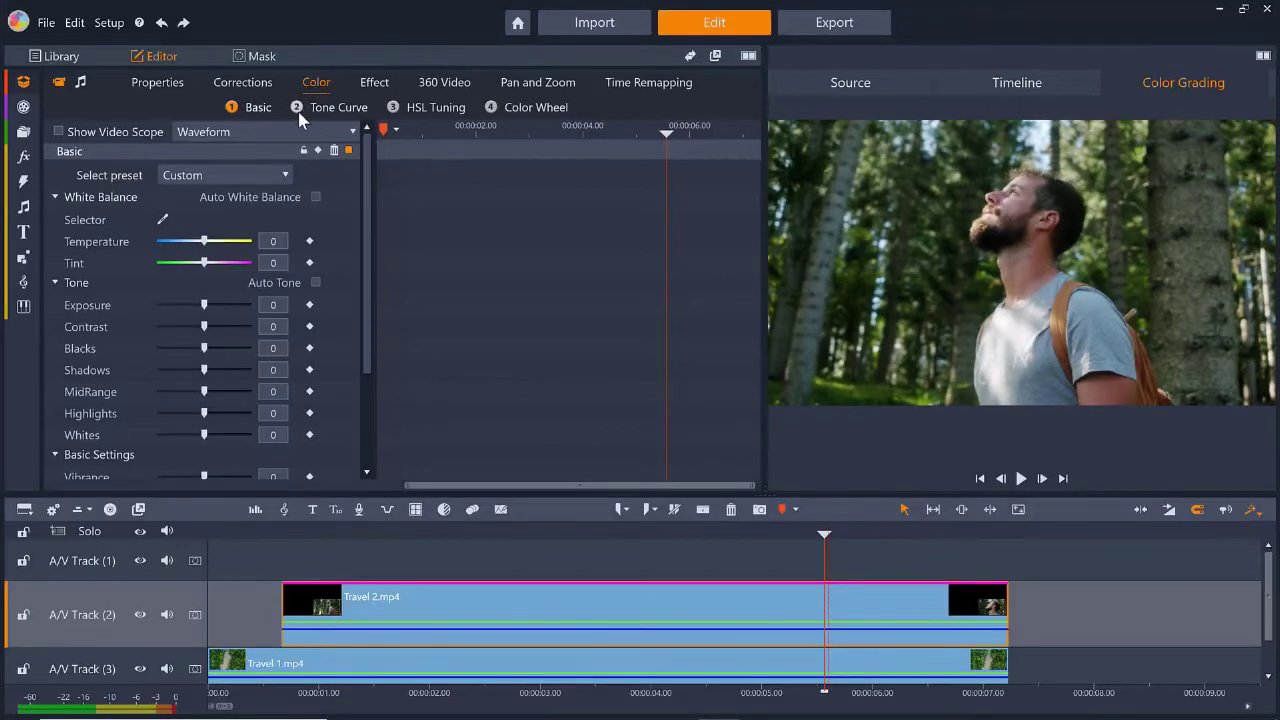
left_click(262, 181)
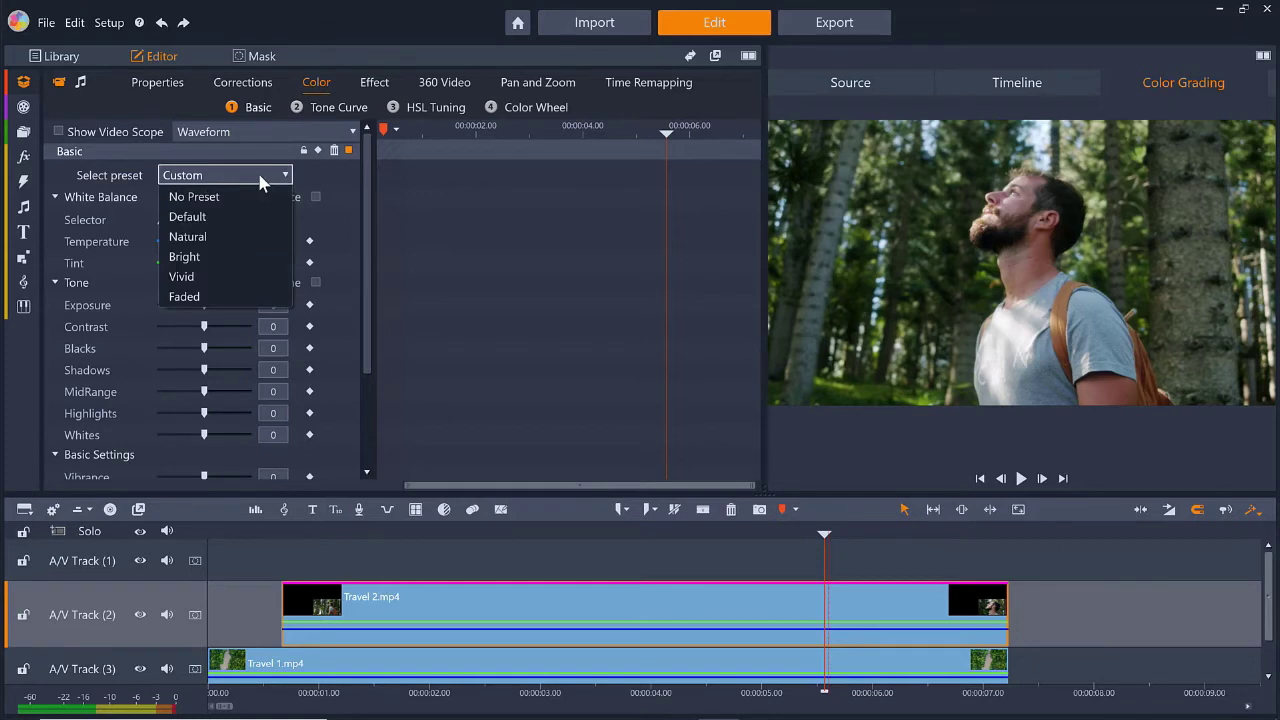
left_click(226, 278)
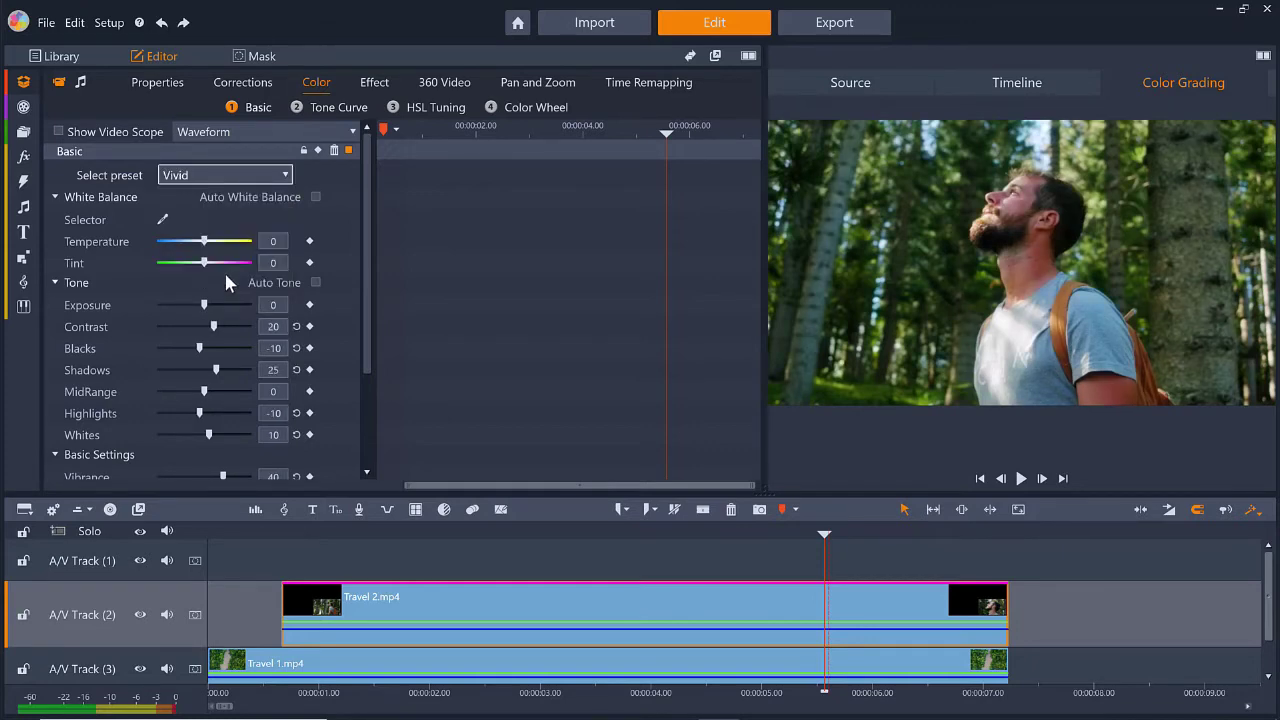
left_click_drag(370, 375, 371, 432)
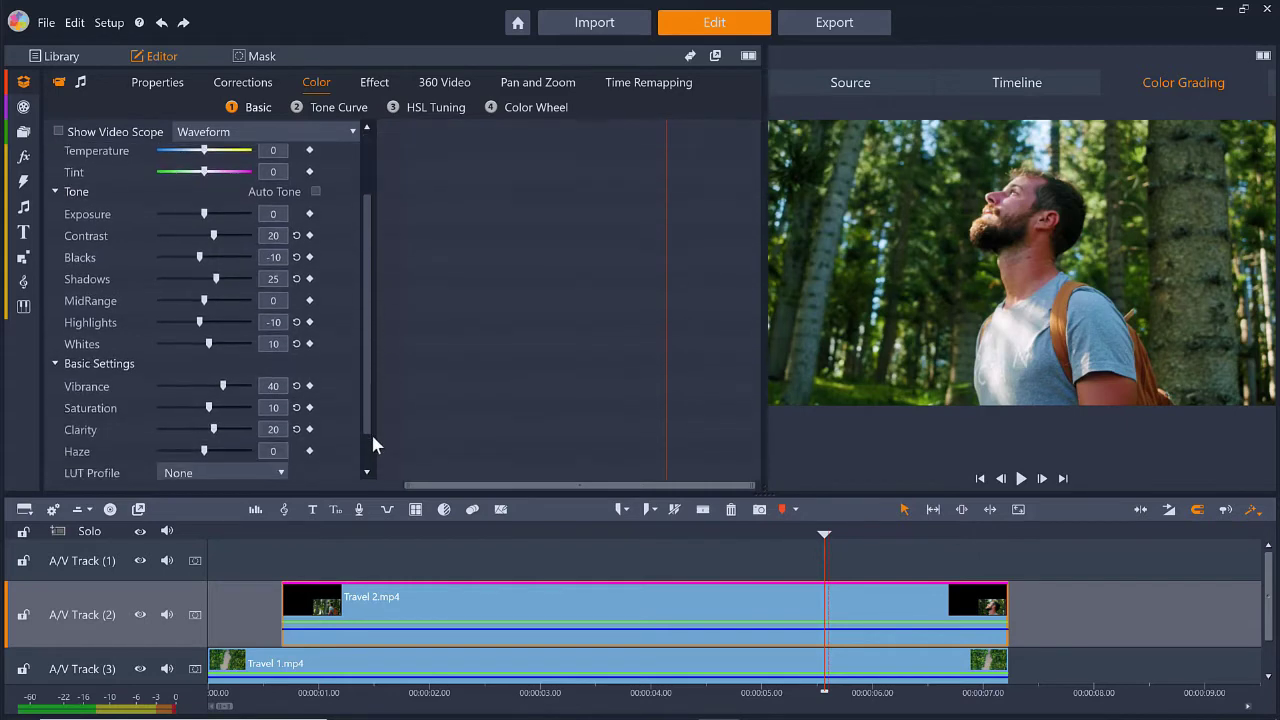
left_click_drag(223, 363, 221, 363)
left_click_drag(669, 536, 386, 548)
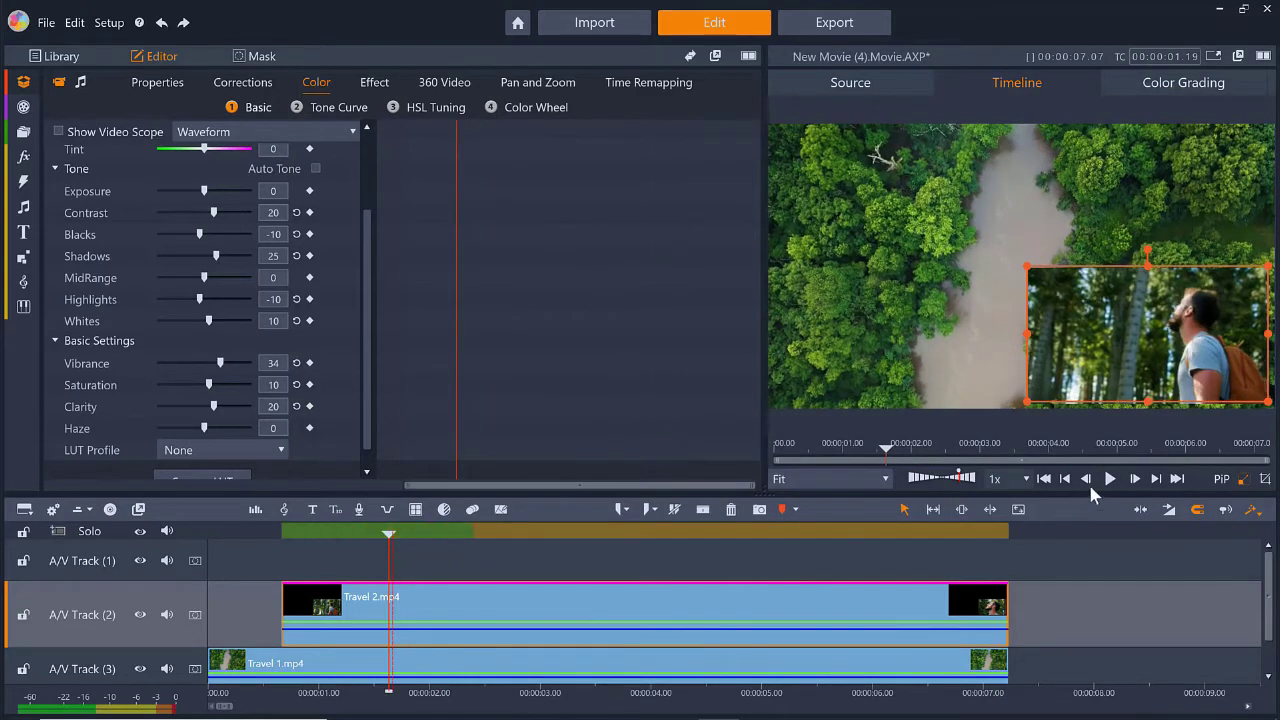
Play back the colour-matched hiker picture-in-picture
left_click(1108, 480)
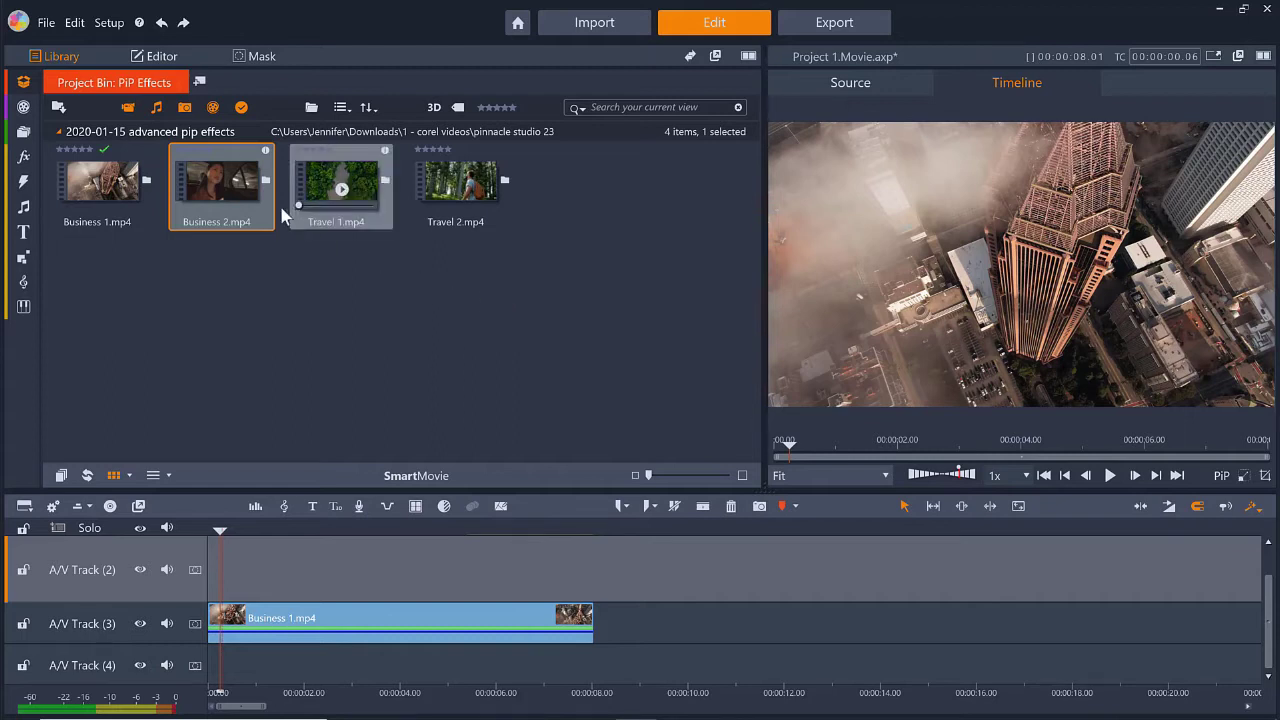
Put Business 2.mp4 on A/V Track (2) and shrink it into the lower-right corner
mouse_move(250, 192)
left_click_drag(250, 192, 218, 562)
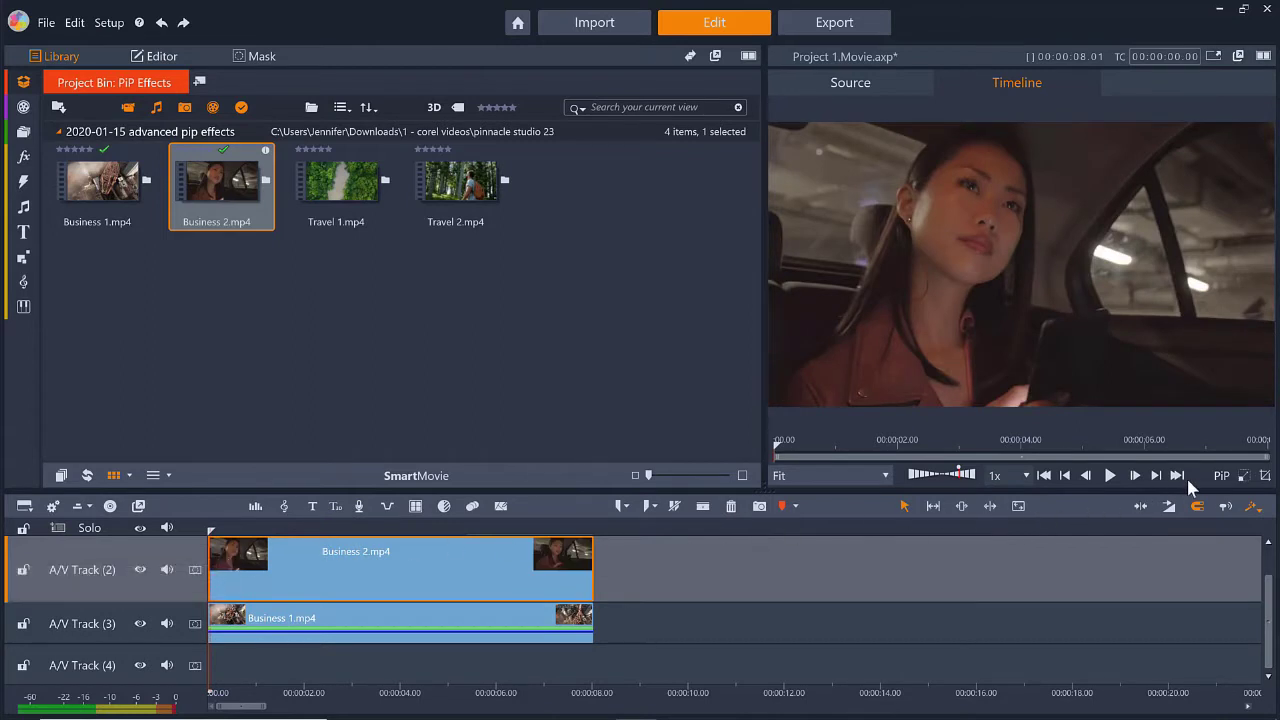
left_click(1244, 478)
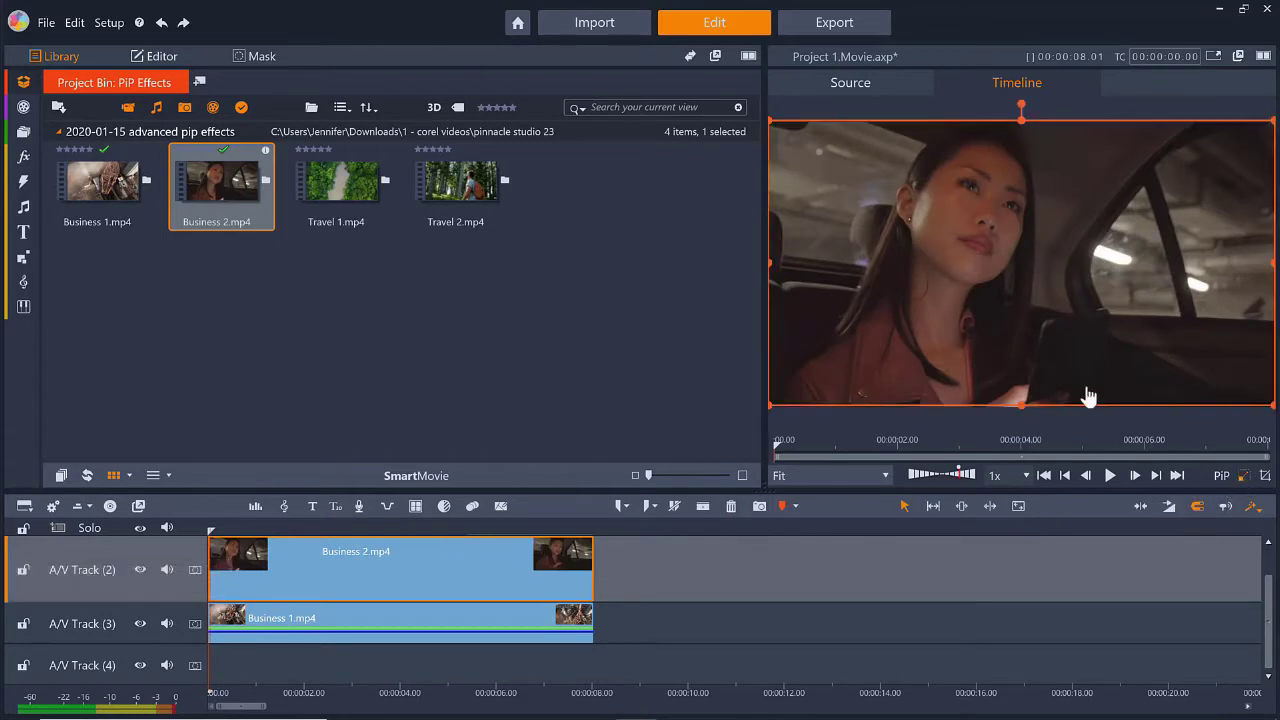
left_click_drag(771, 122, 975, 252)
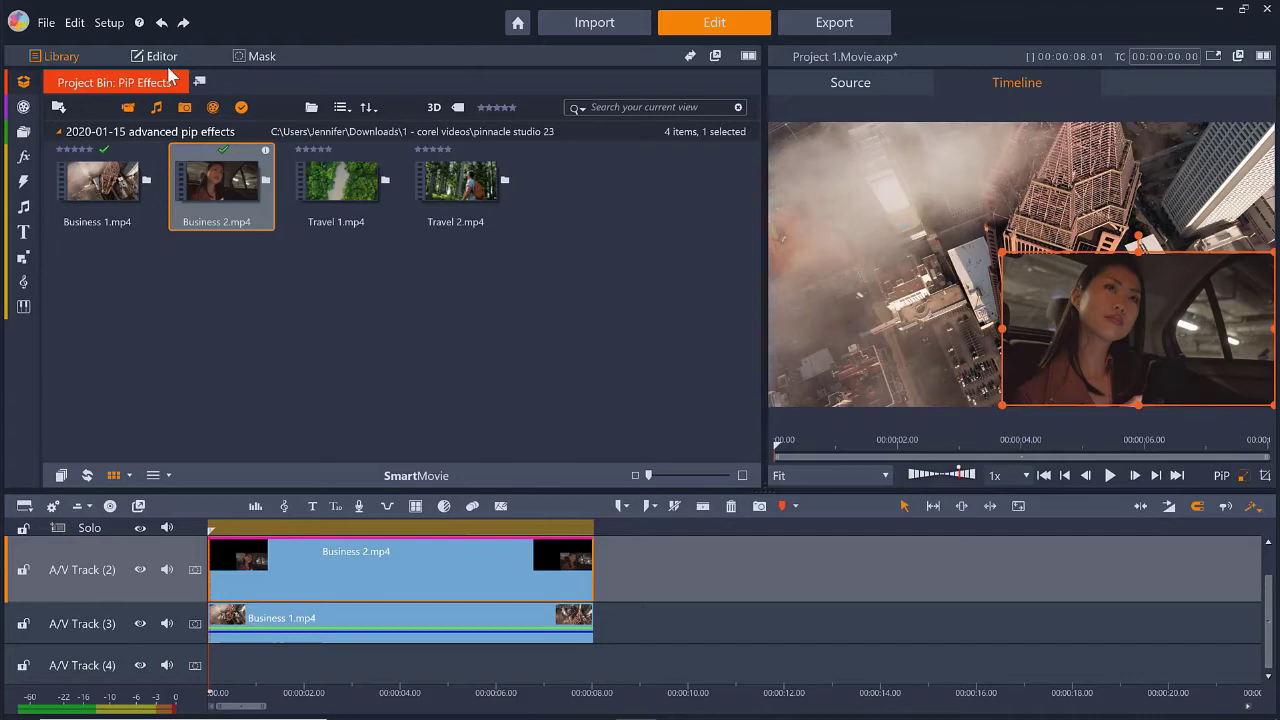
Give the Business 2 inset a border of width 7 in off-white RGB 244, 240, 240
left_click(158, 58)
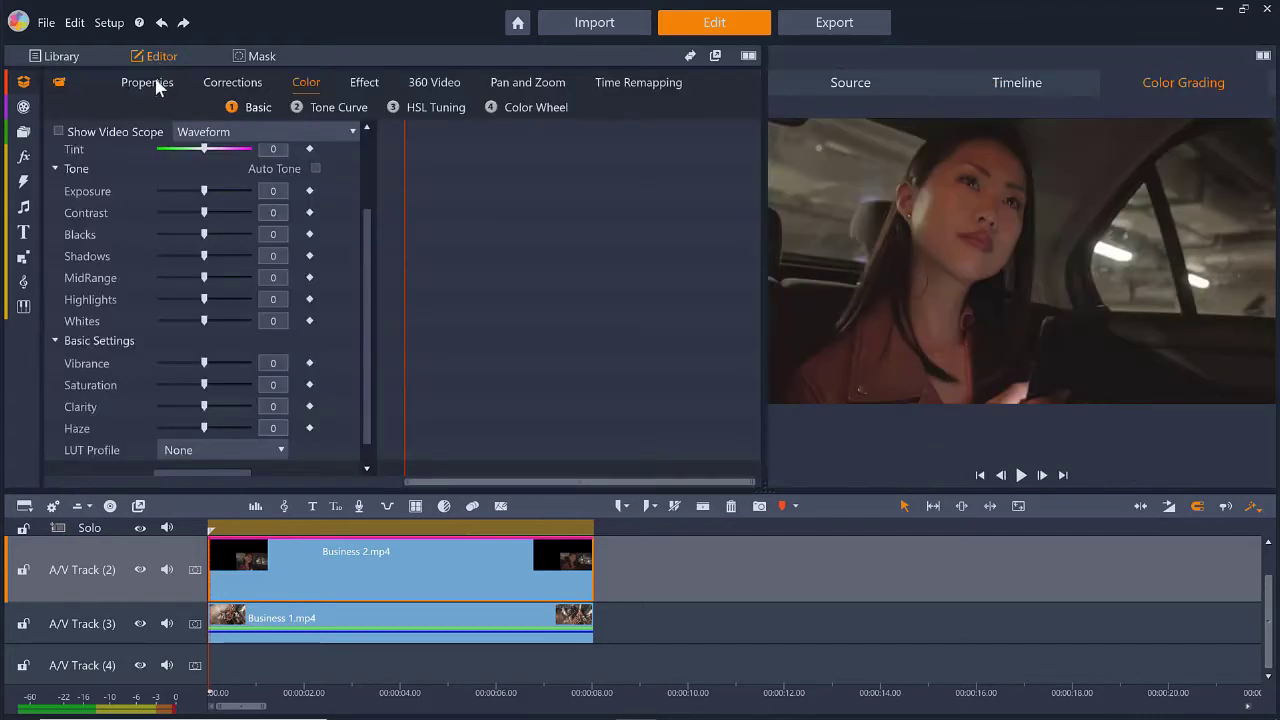
left_click(150, 84)
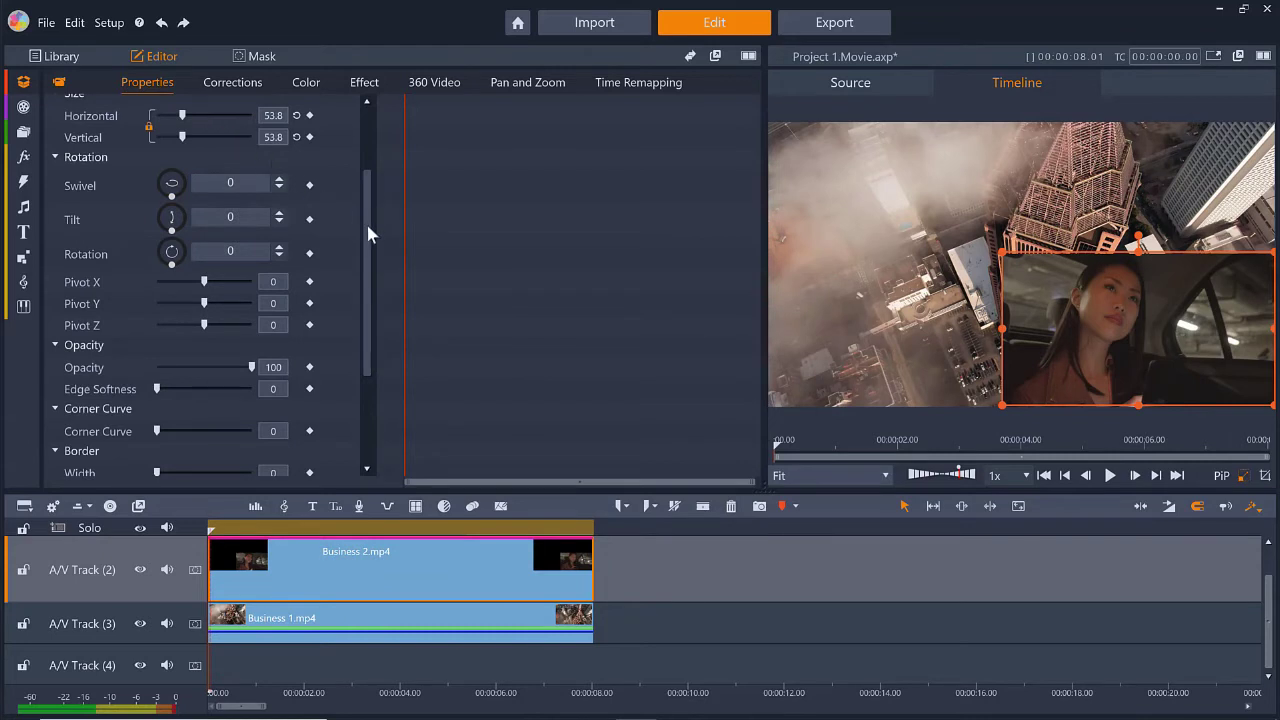
left_click_drag(370, 237, 367, 277)
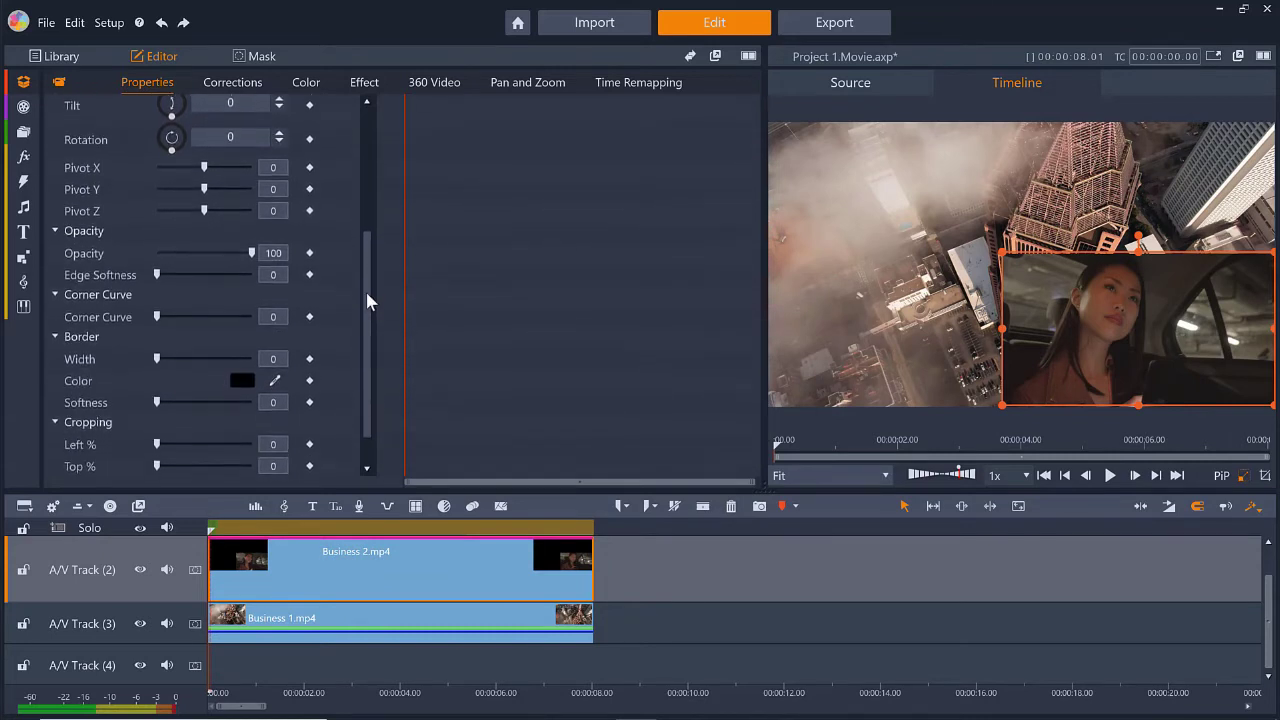
left_click(273, 358)
type("7")
key("Return")
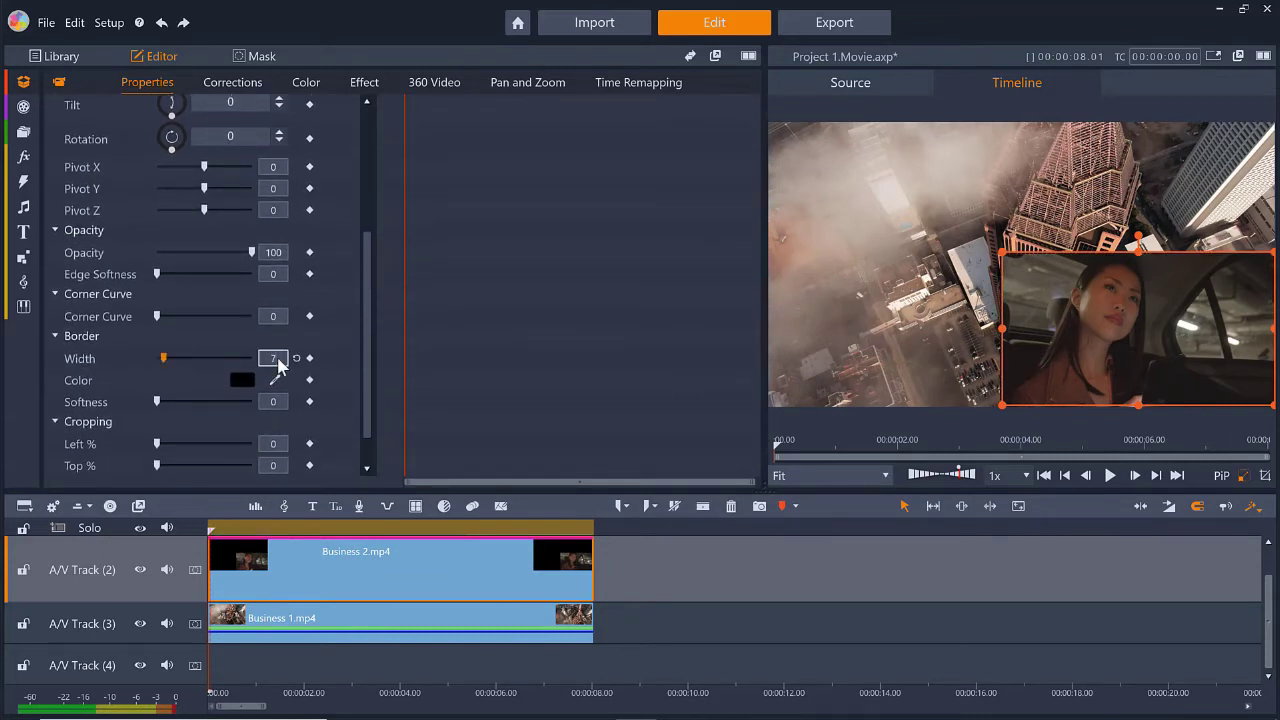
left_click(242, 380)
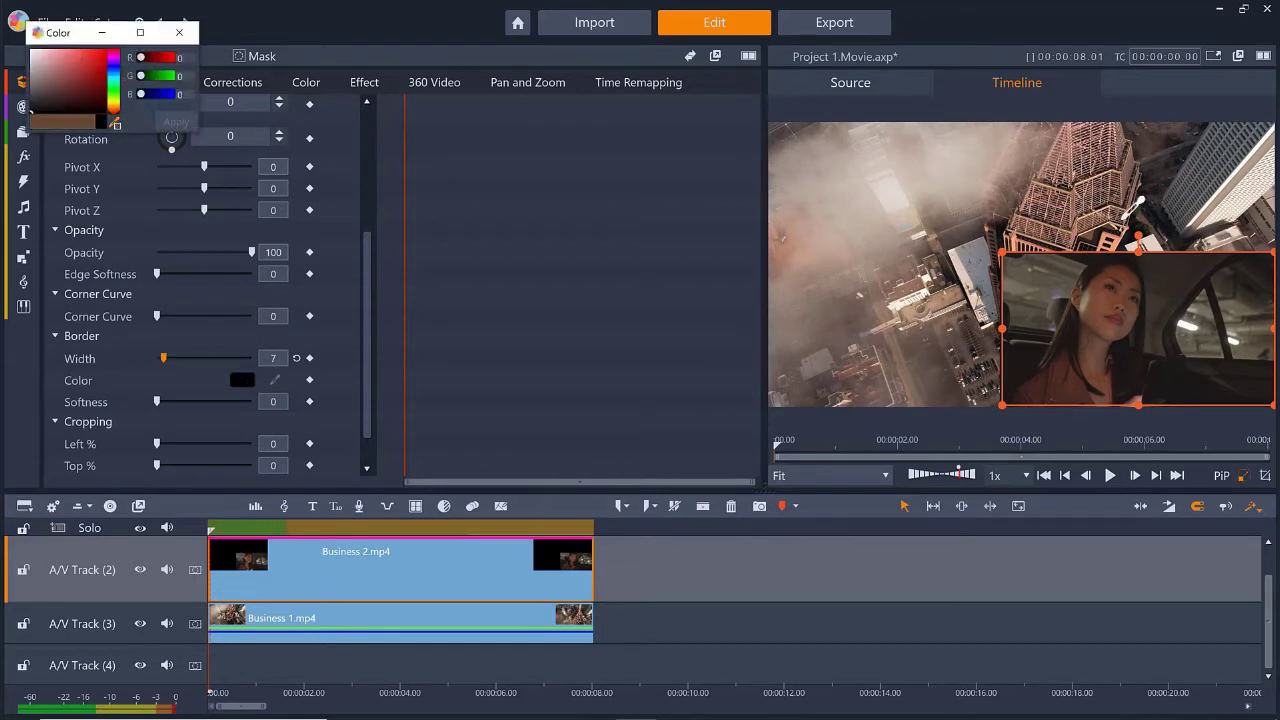
left_click(1043, 204)
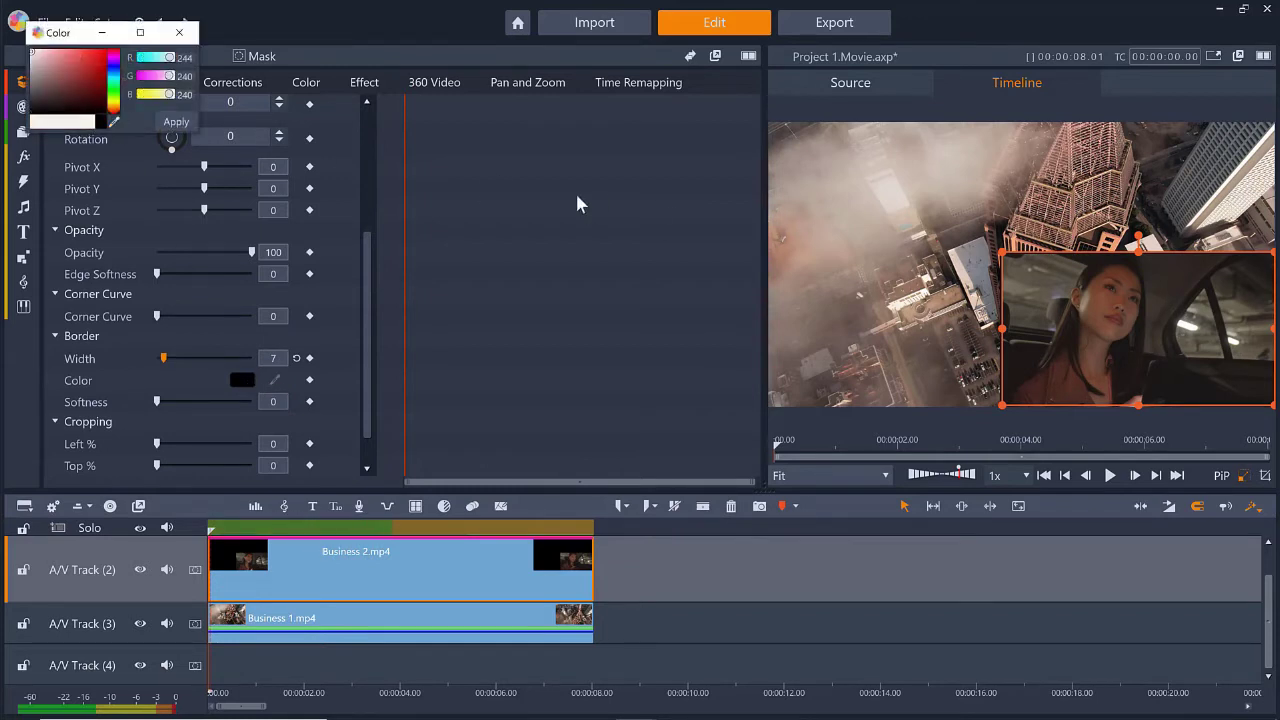
left_click(177, 123)
left_click(179, 32)
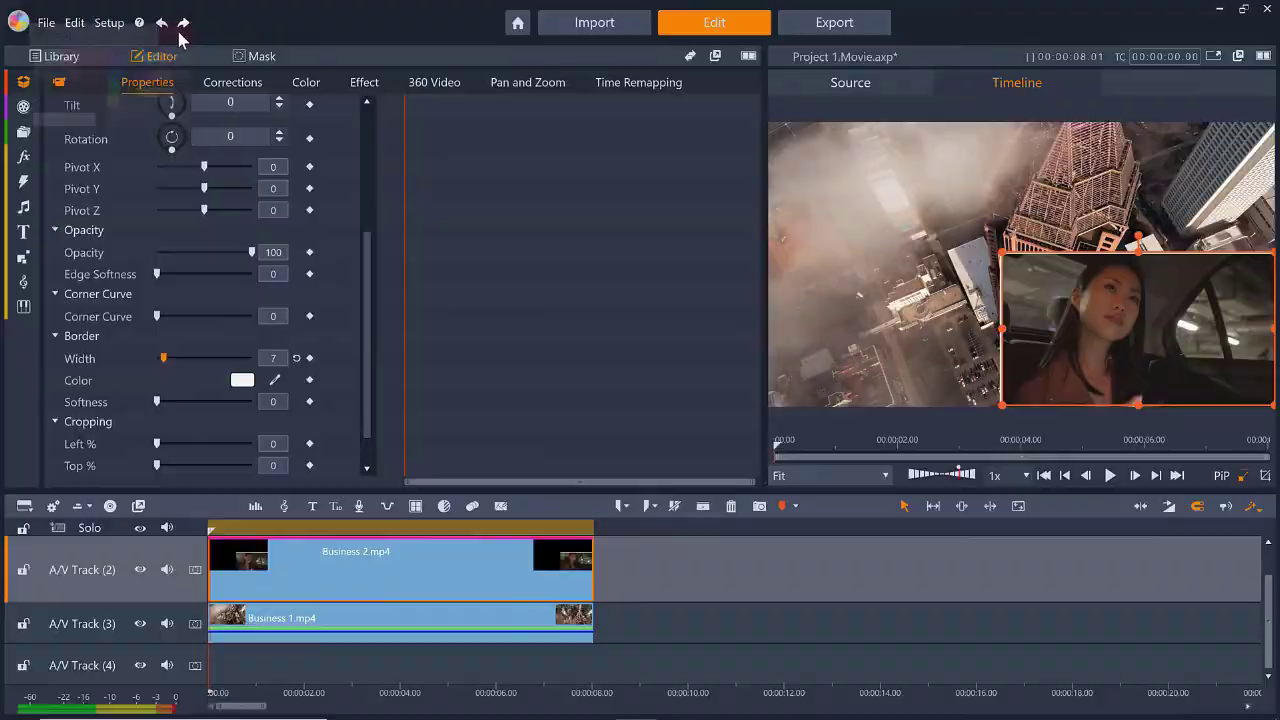
Keyframe the inset to sit in the upper-left of the frame near the clip's end
left_click_drag(365, 245, 380, 120)
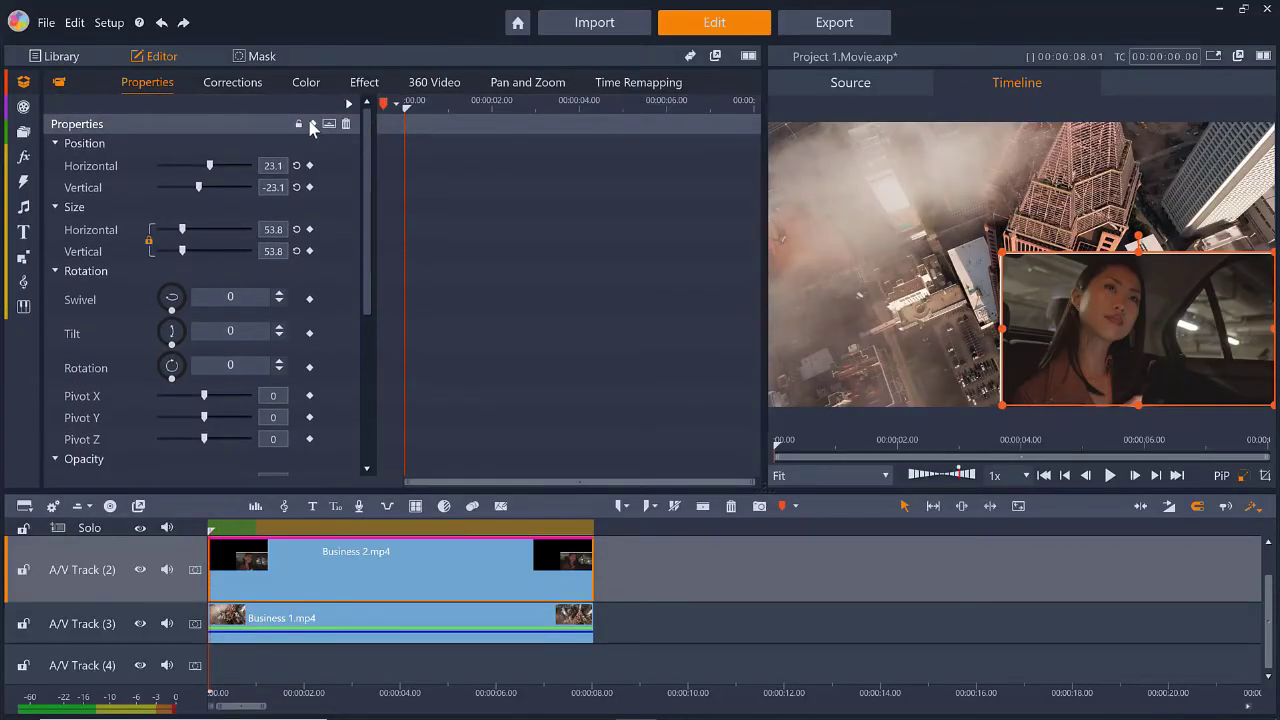
left_click(312, 124)
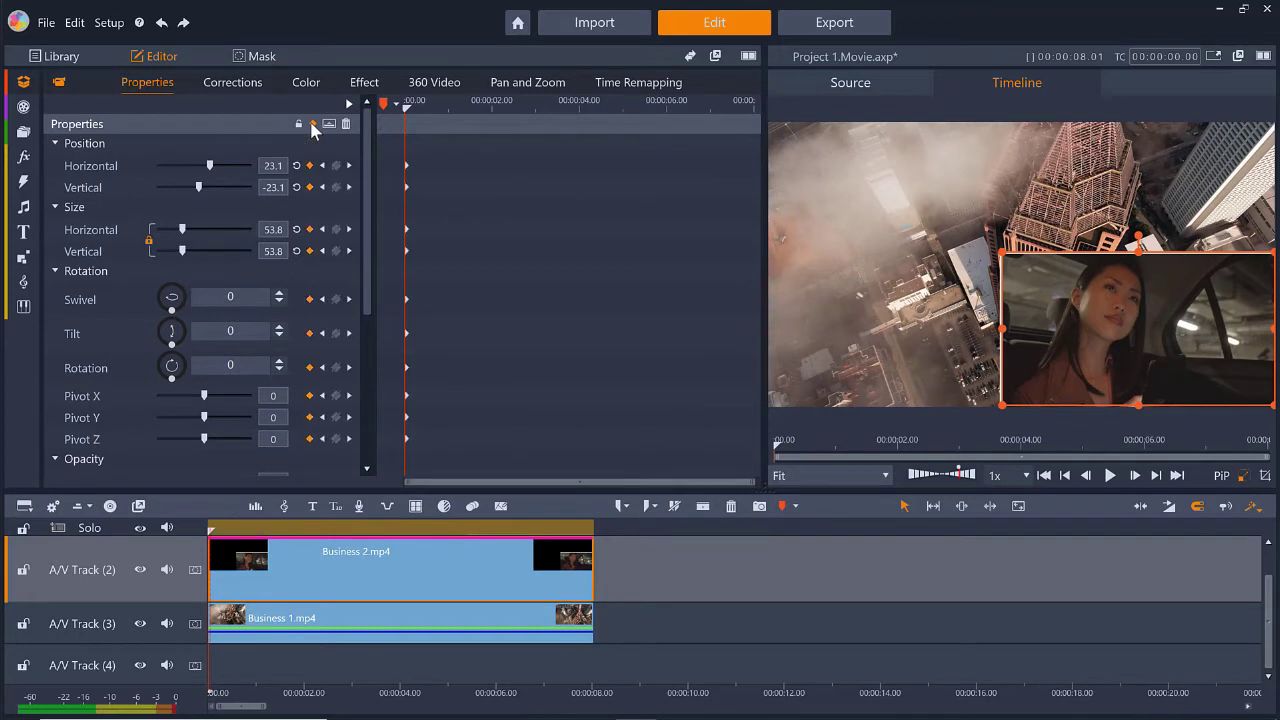
left_click_drag(212, 543, 574, 557)
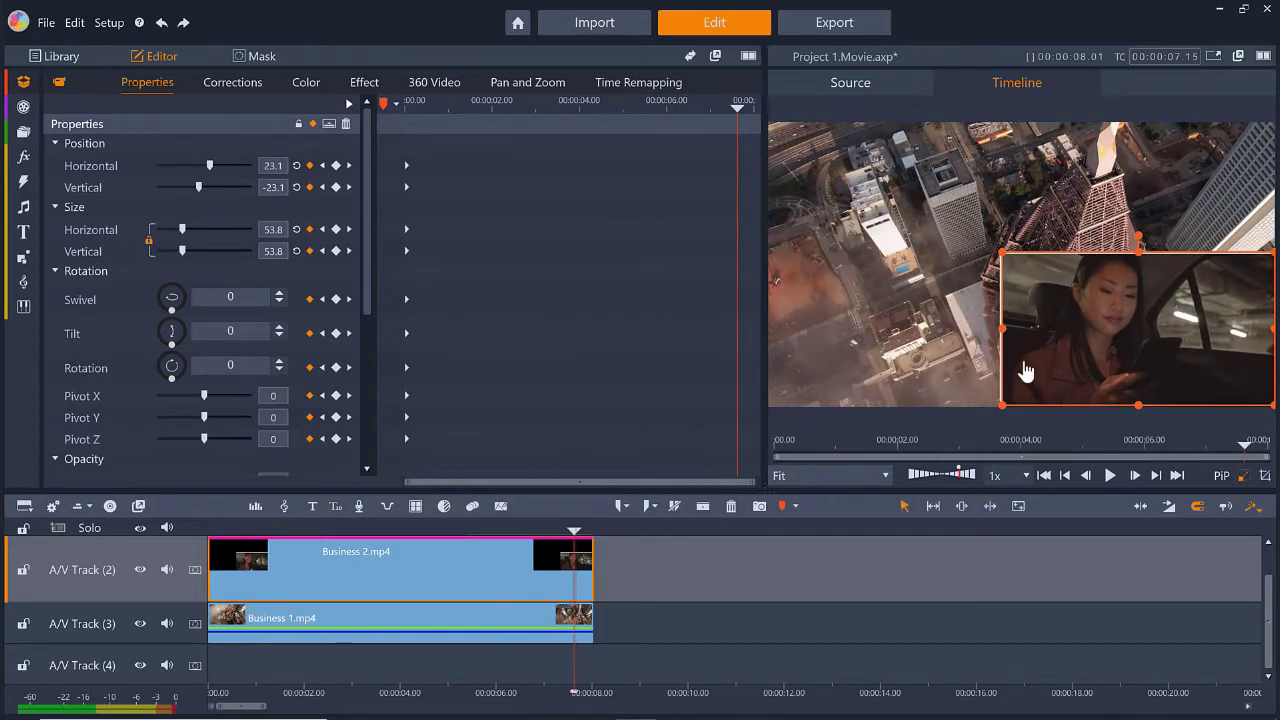
left_click_drag(1025, 372, 801, 246)
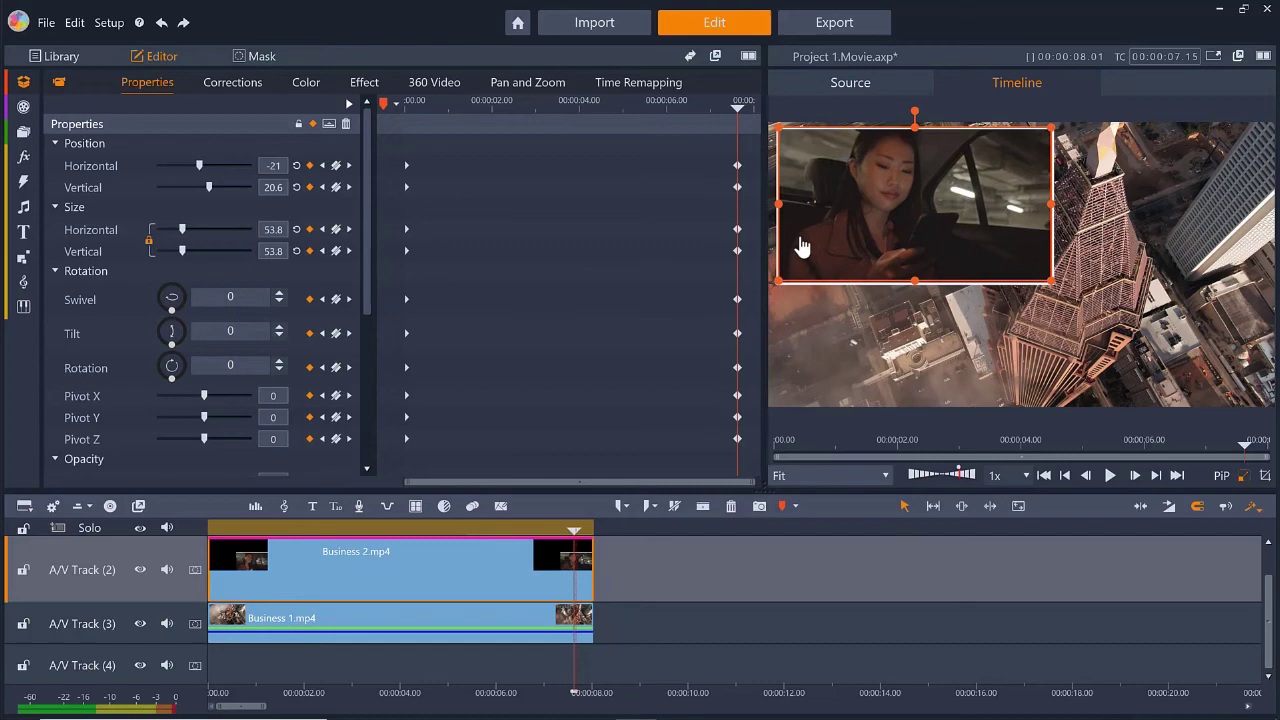
Rewind to the clip's start and preview the inset's movement
left_click_drag(574, 560, 212, 561)
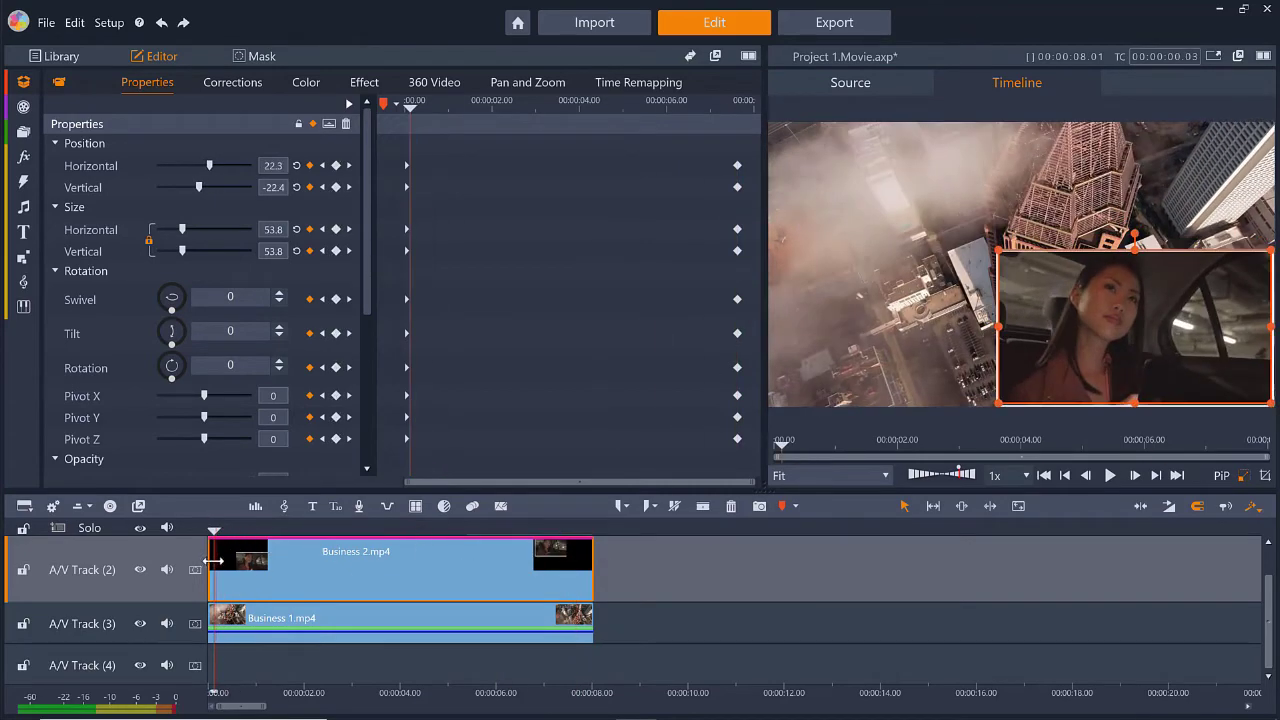
left_click(1110, 477)
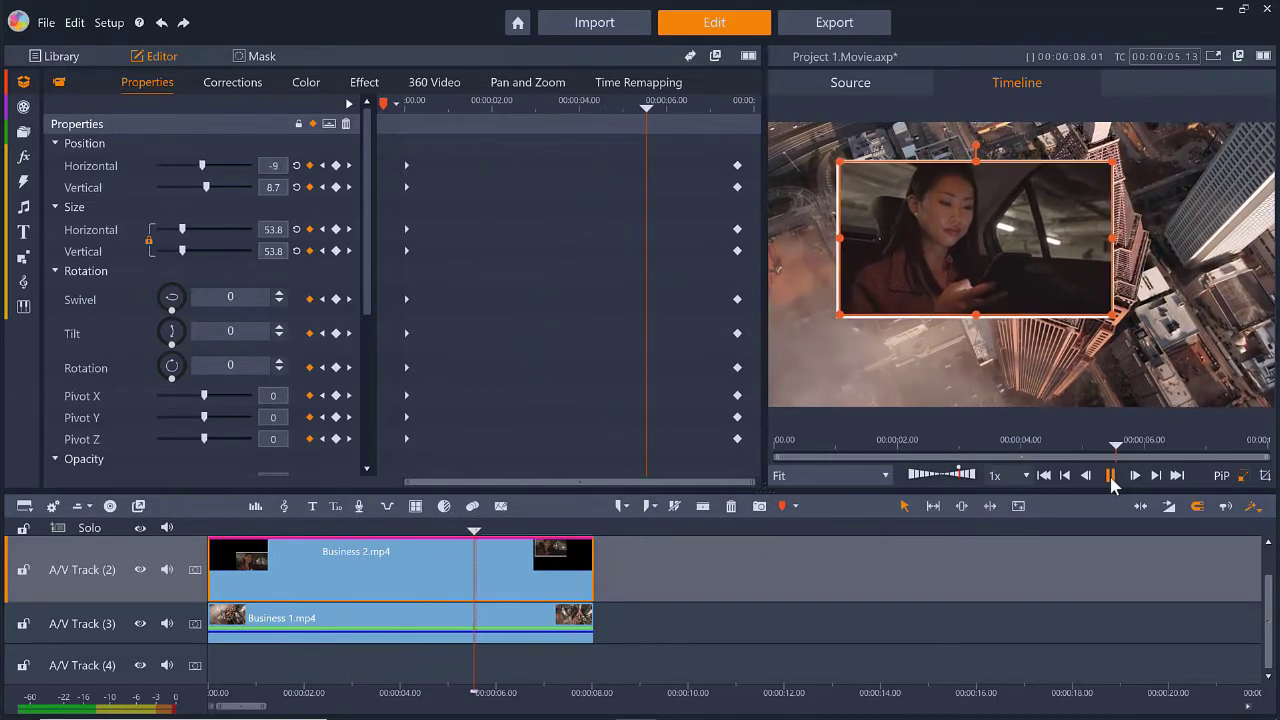
left_click(1110, 477)
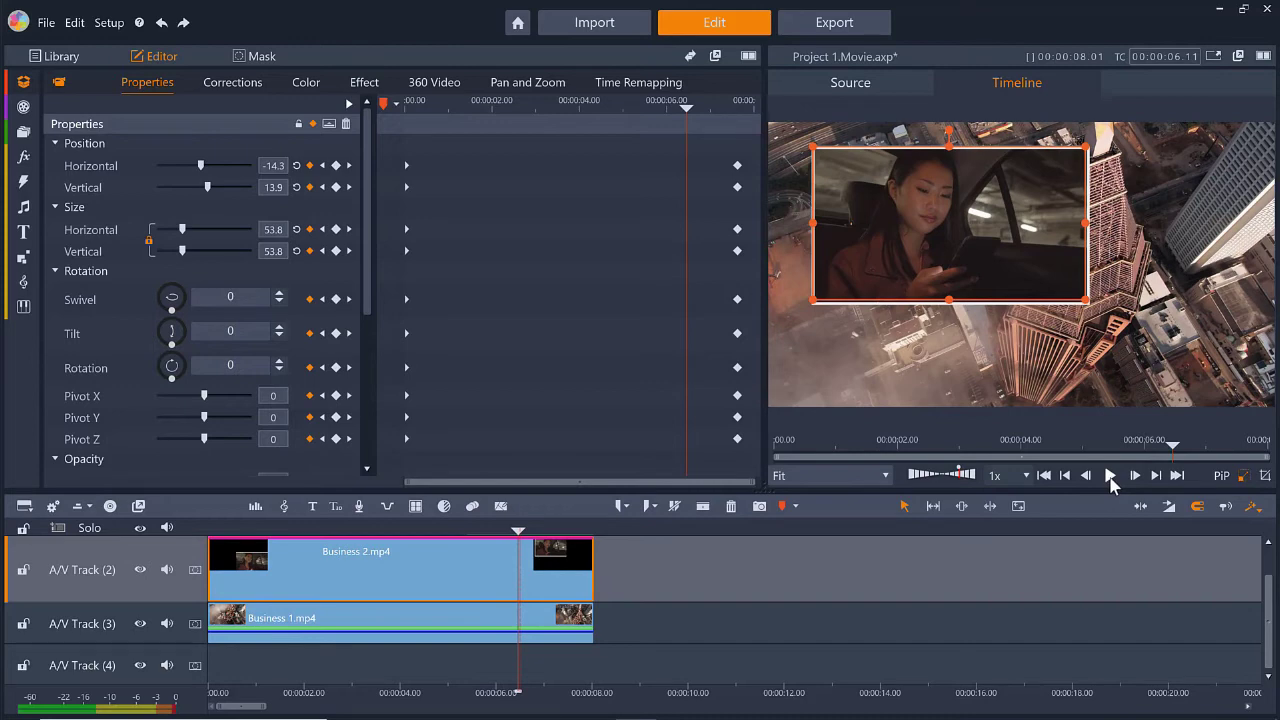
Reset Business 2.mp4's properties to defaults and park the playhead near 4 seconds
right_click(513, 598)
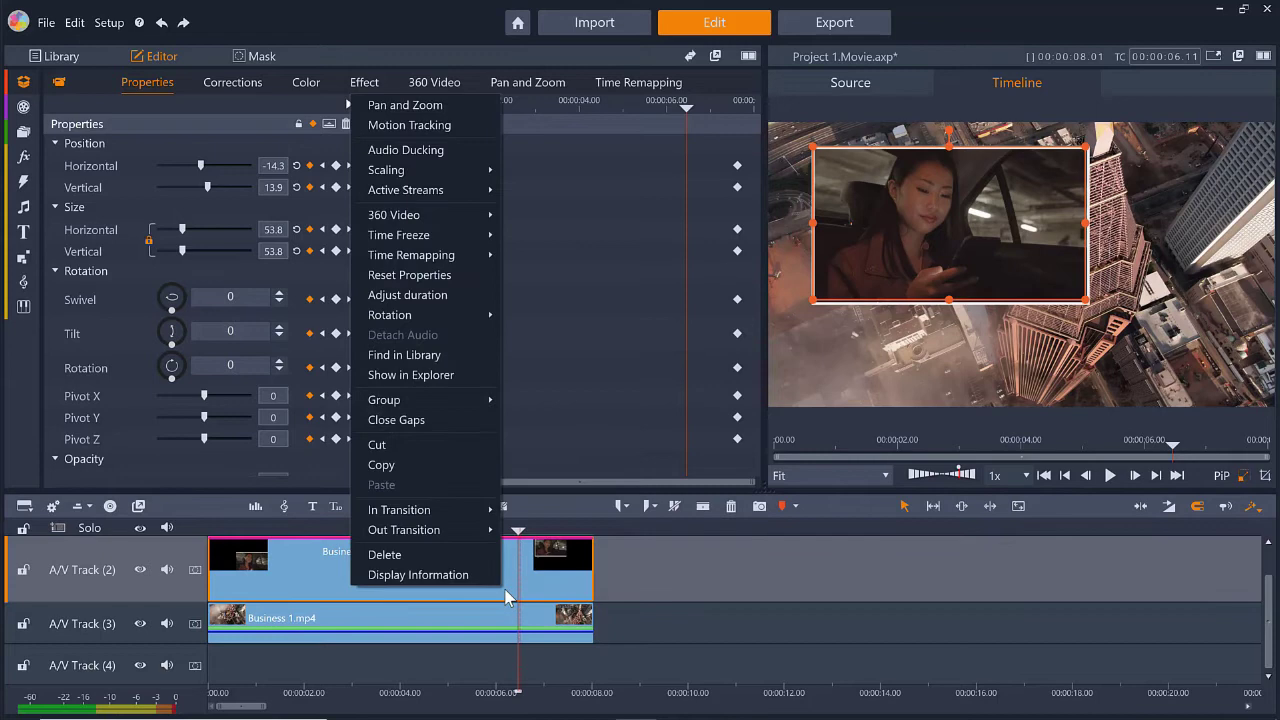
left_click(462, 287)
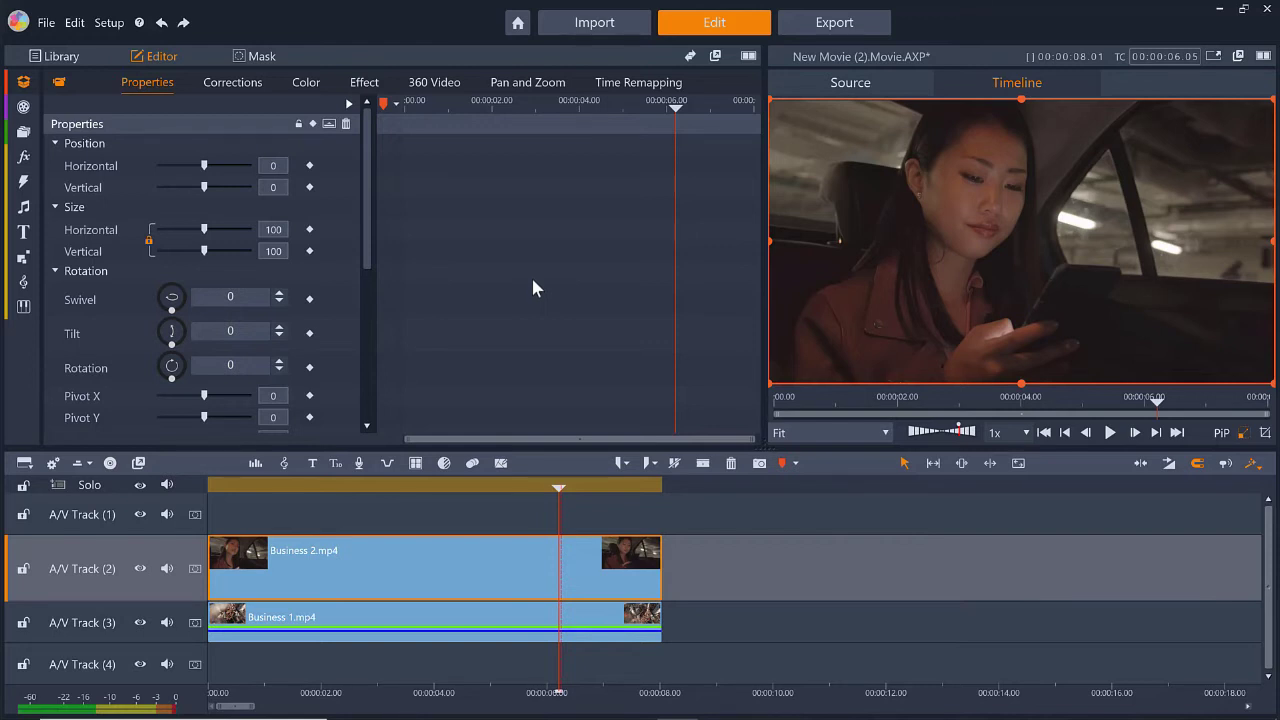
left_click_drag(560, 491, 425, 508)
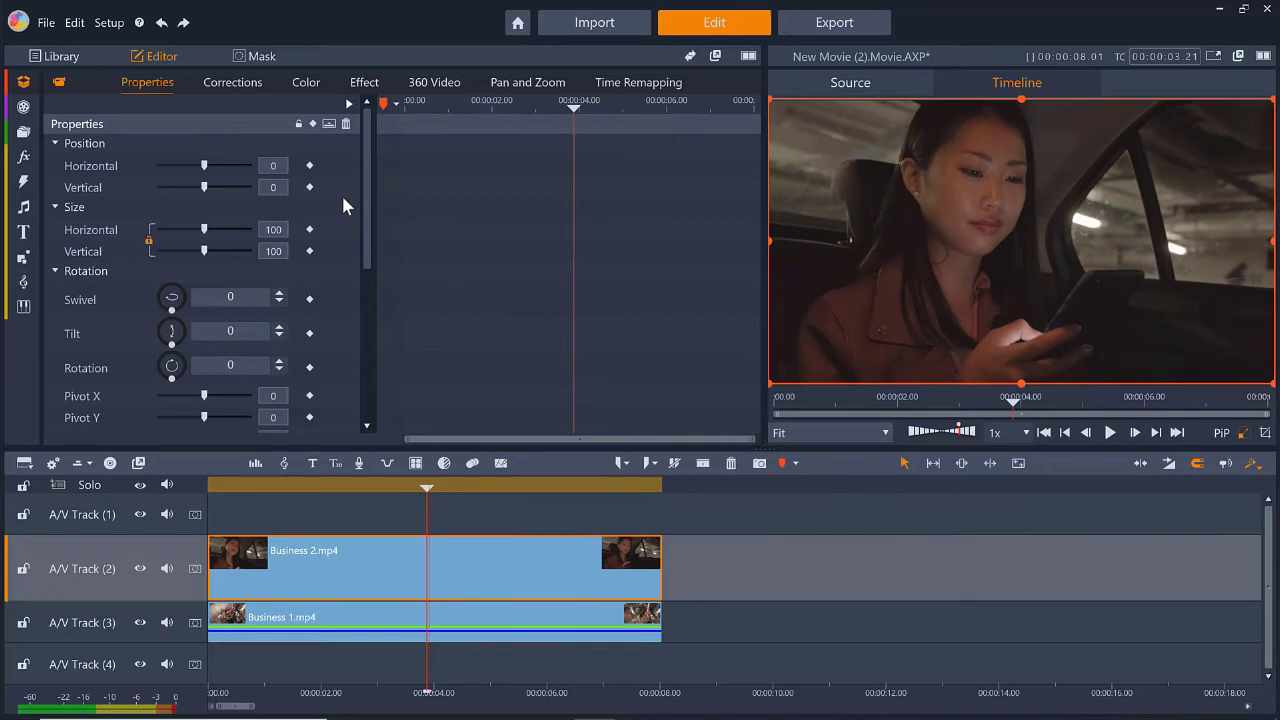
With keyframing on, shrink the full-frame clip to a centred inset of size 42.6
left_click(313, 124)
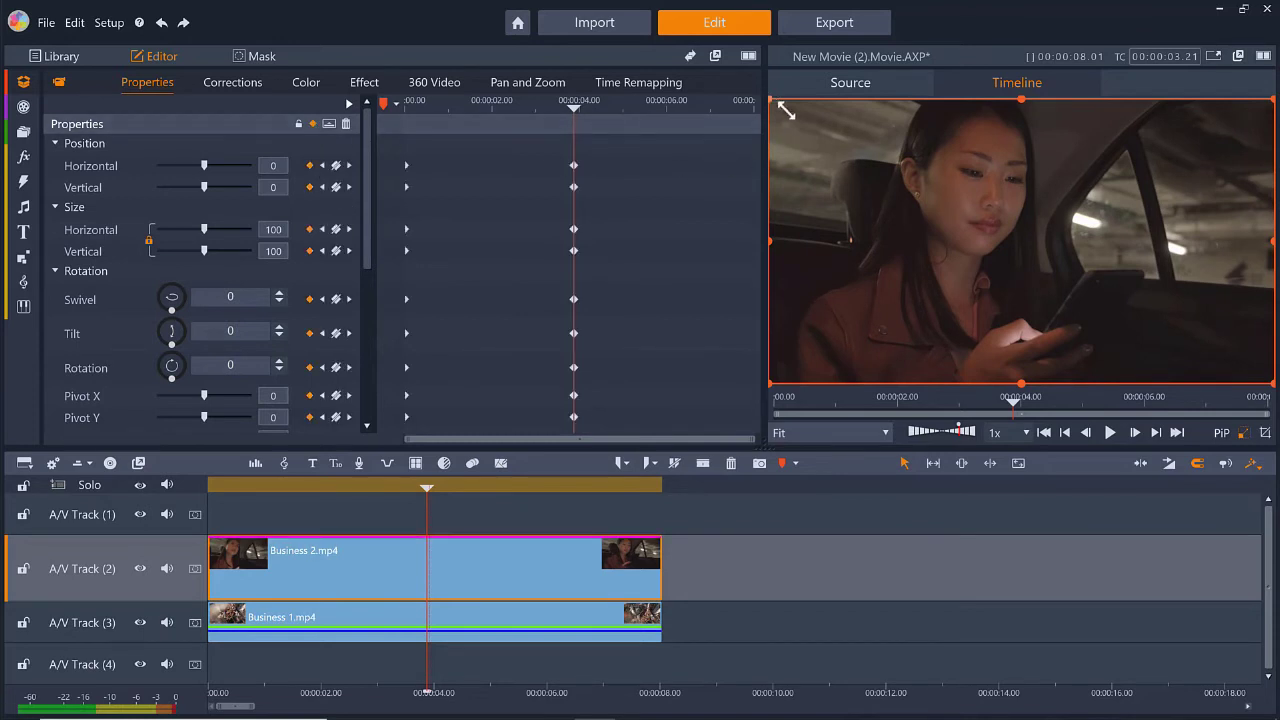
left_click_drag(771, 100, 1018, 250)
left_click_drag(1092, 308, 960, 245)
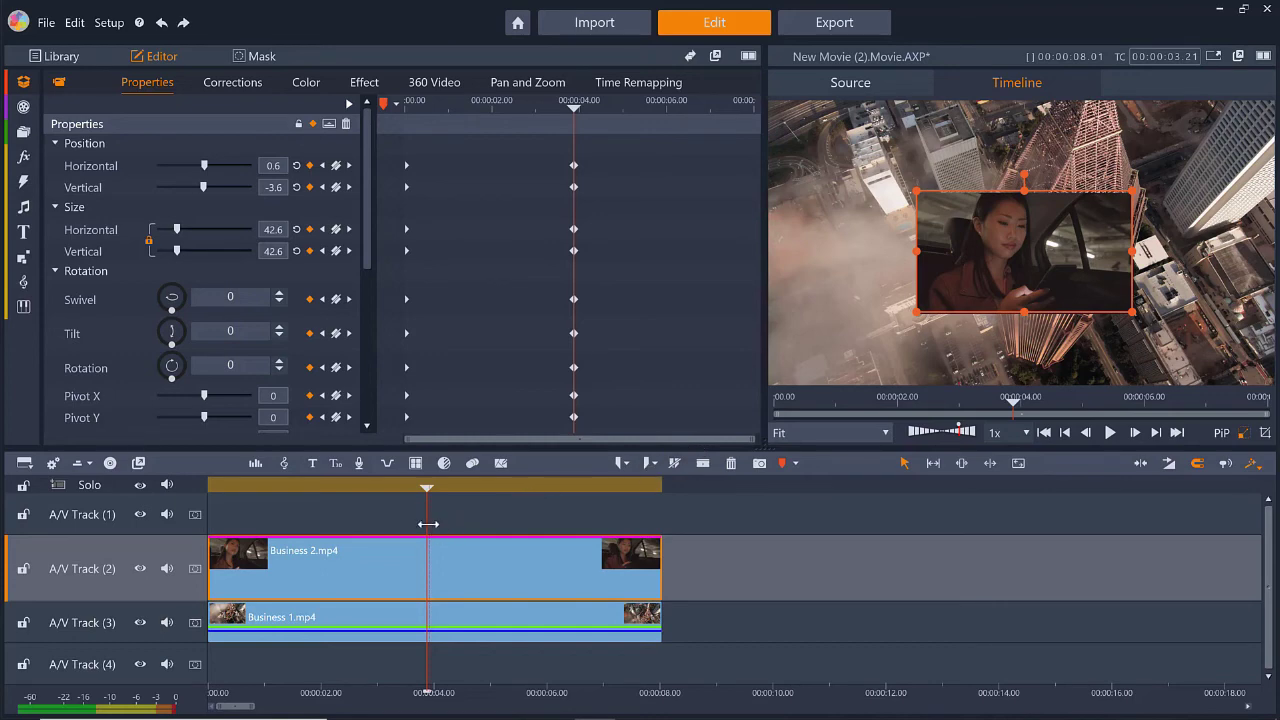
Later in the clip, slide the inset toward the left, then rewind to the start
left_click_drag(439, 524, 595, 527)
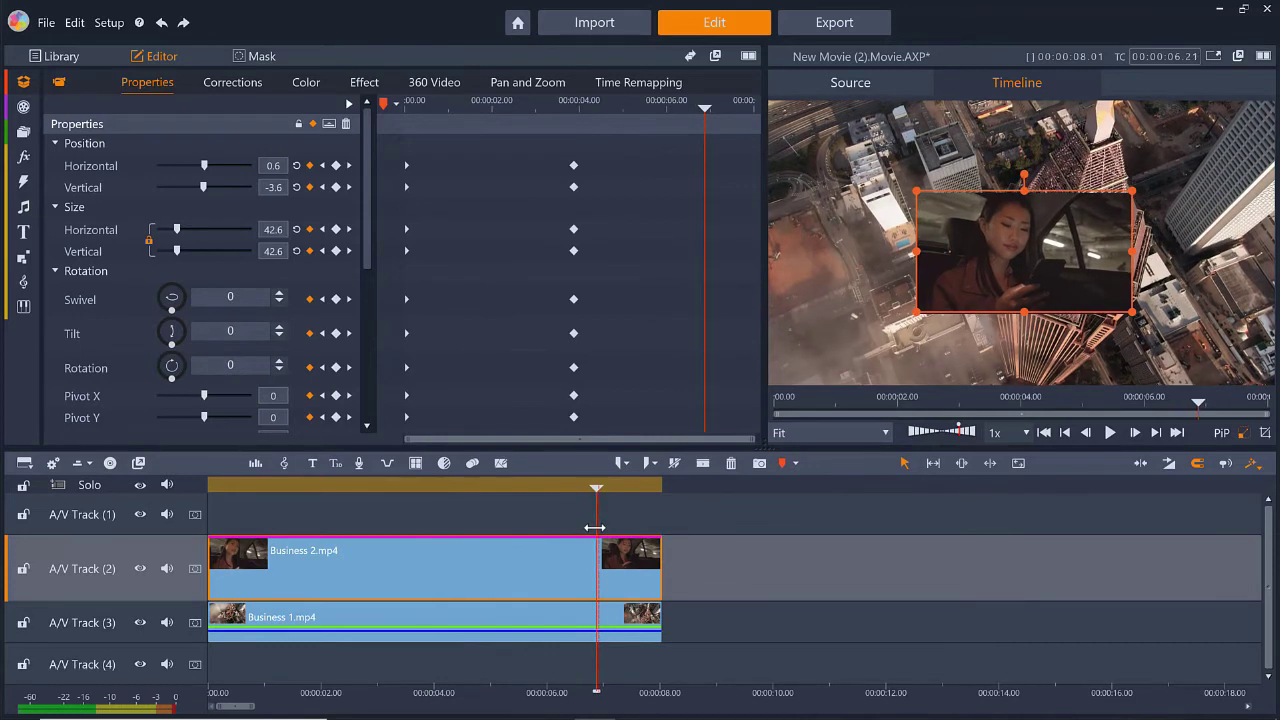
left_click_drag(954, 282, 809, 263)
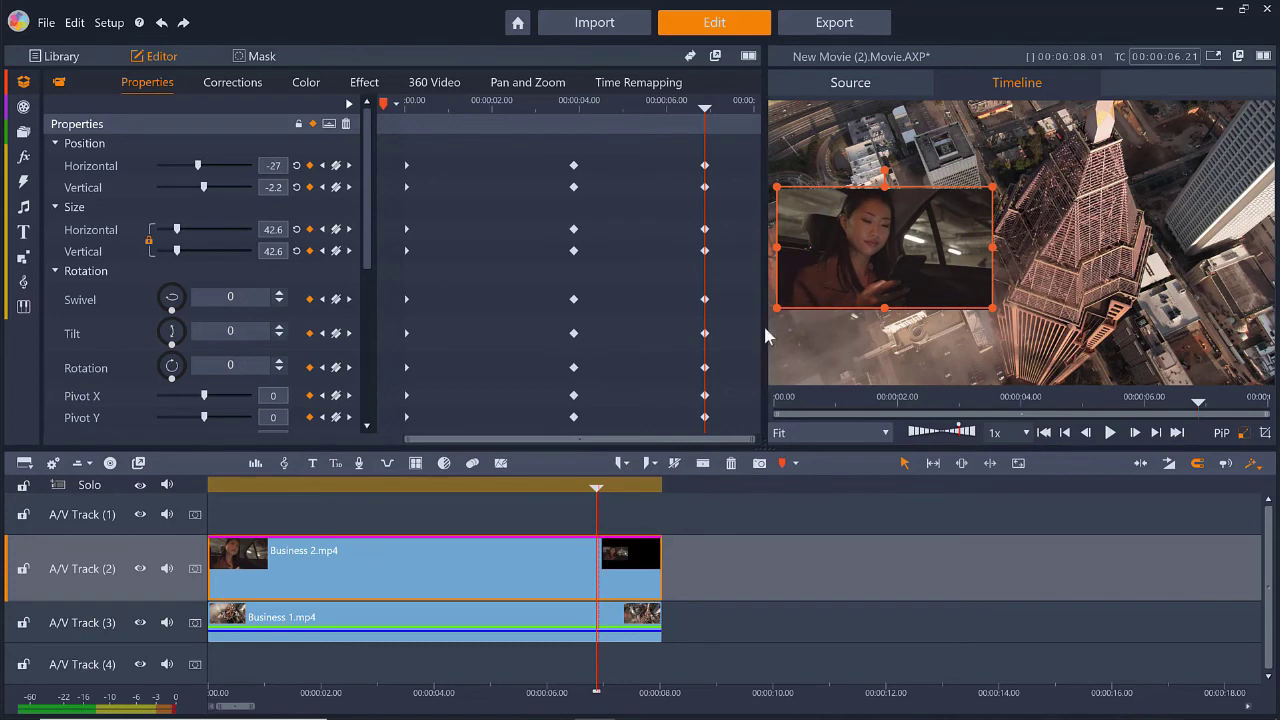
left_click_drag(596, 512, 188, 530)
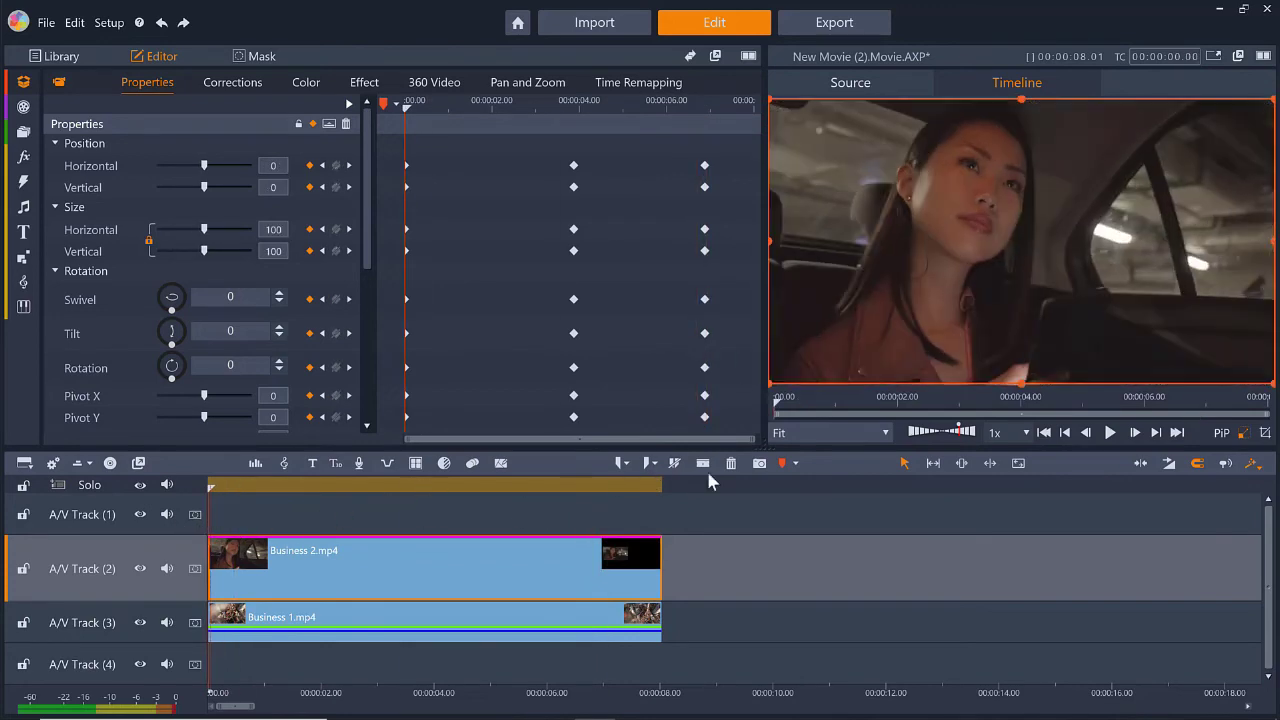
left_click(1110, 436)
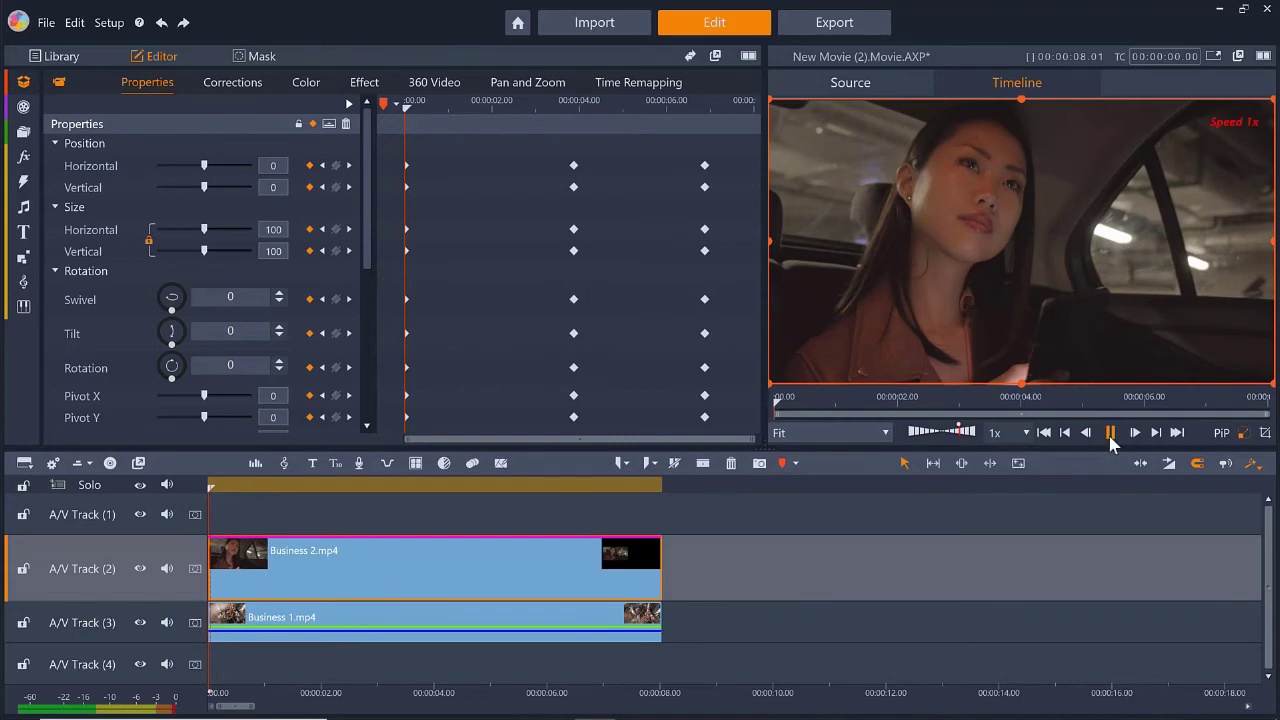